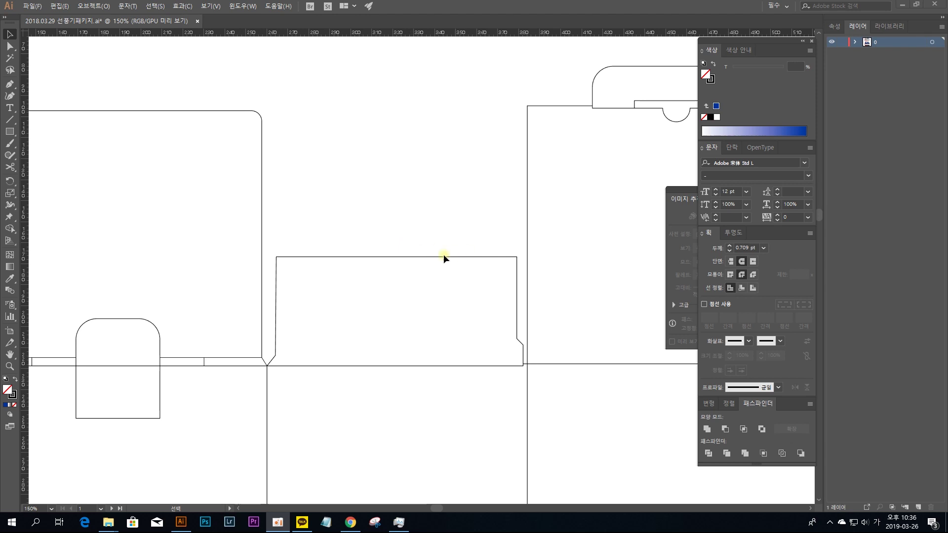
# Examine the whole box dieline and the outline of the small upper flap beside the 122 mm panel.
pyautogui.scroll(-2, 444, 208)
pyautogui.hscroll(-5, 479, 161)
pyautogui.scroll(-2, 482, 161)
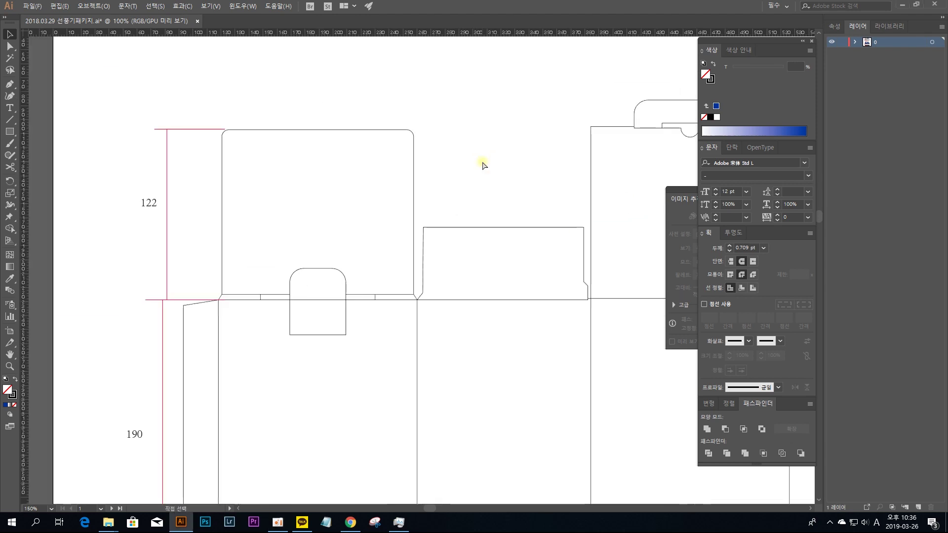
pyautogui.moveTo(510, 204); pyautogui.dragTo(487, 158)
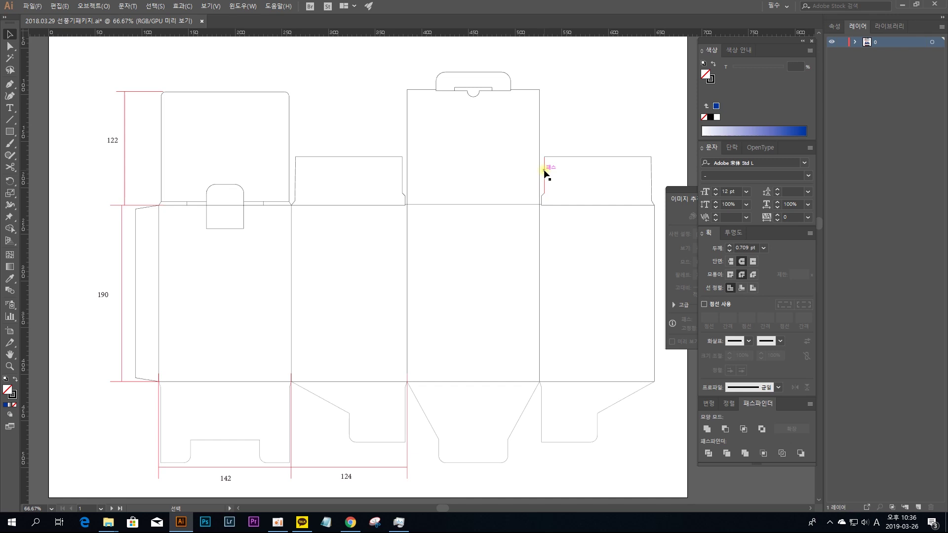
pyautogui.hotkey('ctrl', '+')
pyautogui.hotkey('ctrl', '+')
pyautogui.moveTo(531, 193); pyautogui.dragTo(599, 389)
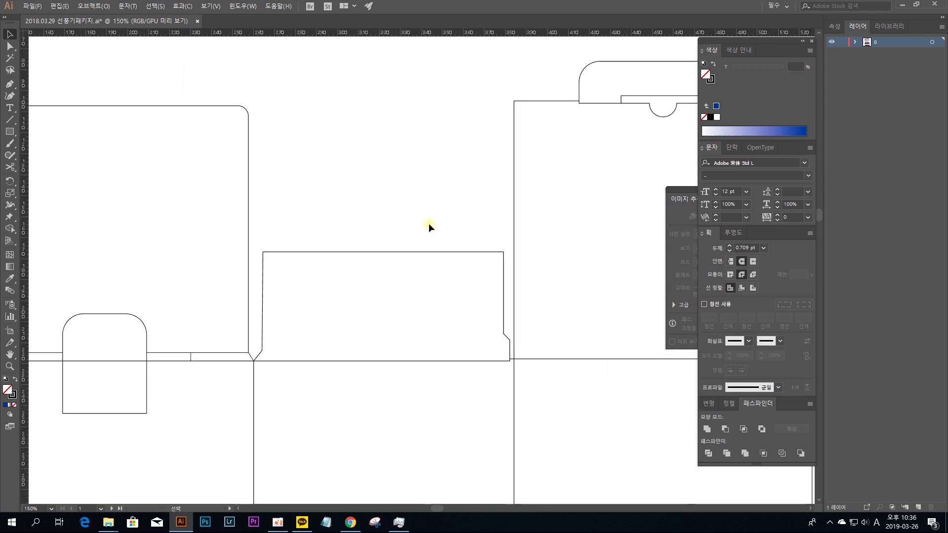
# Try moving the top edge of the small upper flap upward, away from its side edges, and undo each move.
pyautogui.moveTo(423, 253); pyautogui.dragTo(419, 188)
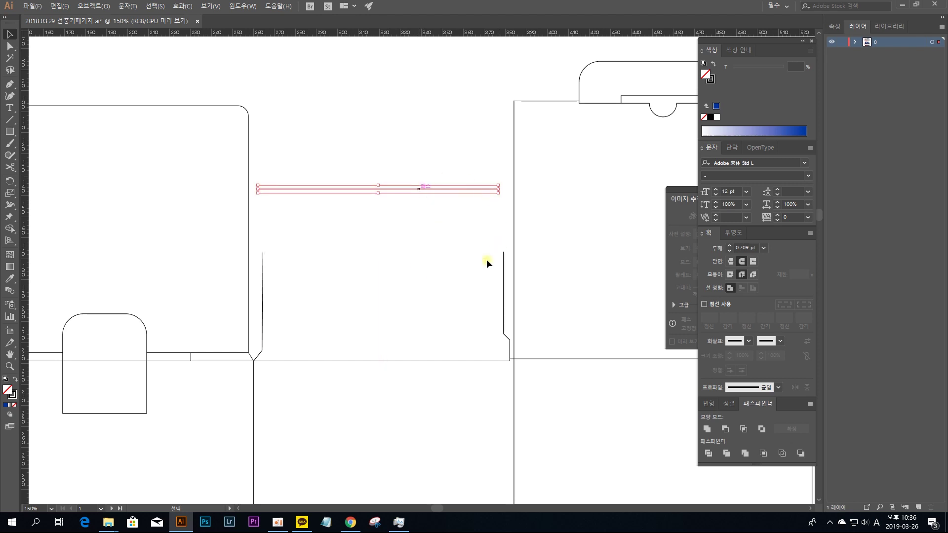
pyautogui.moveTo(492, 236); pyautogui.dragTo(510, 279)
pyautogui.hotkey('ctrl', 'z')
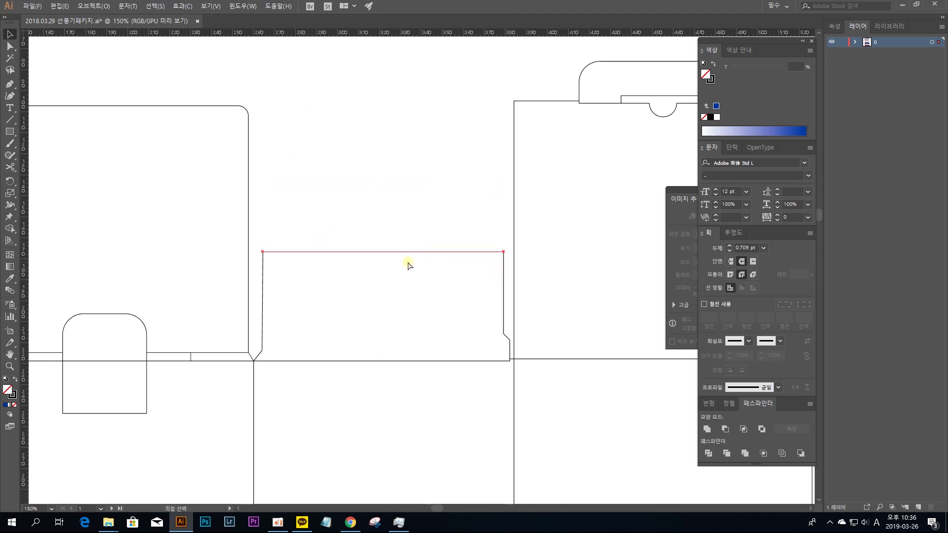
pyautogui.click(242, 245)
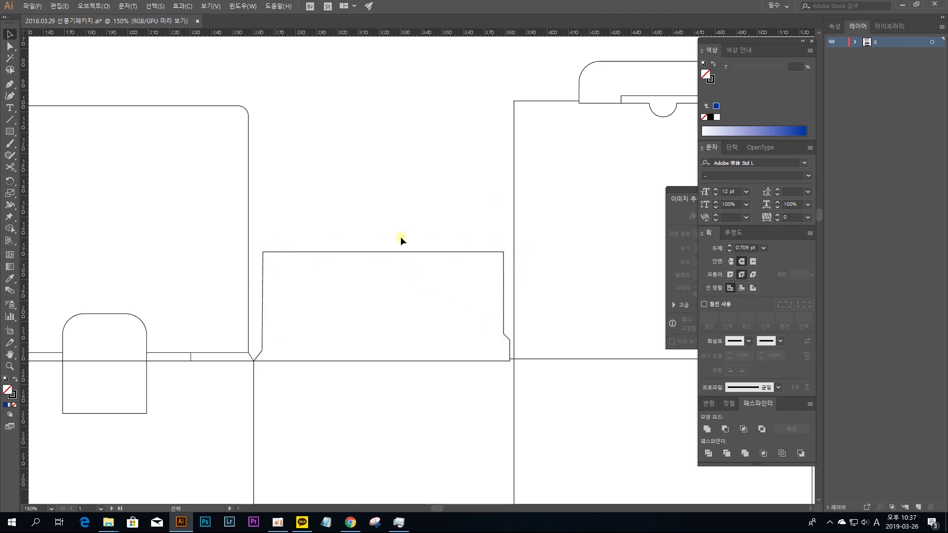
pyautogui.moveTo(401, 236); pyautogui.dragTo(347, 219)
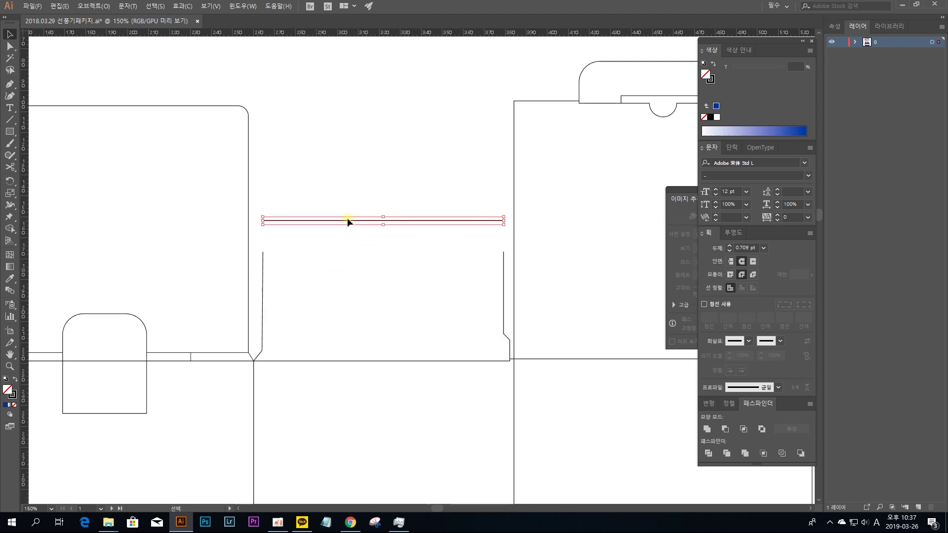
pyautogui.click(407, 277)
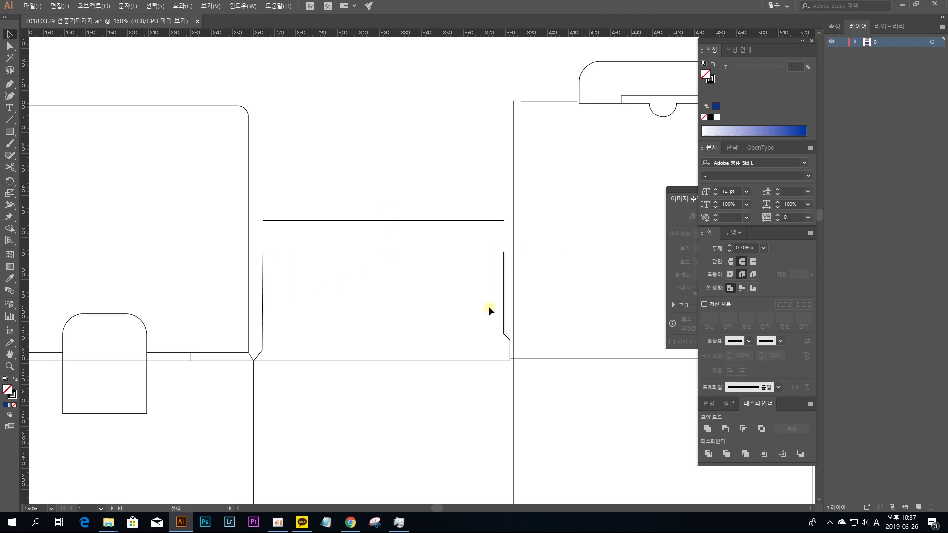
pyautogui.hotkey('ctrl', 'z')
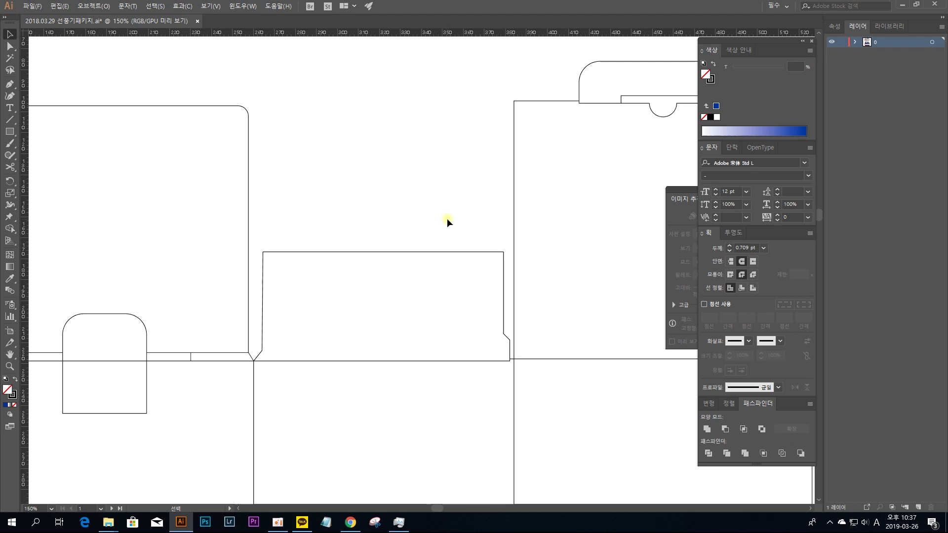
# Try shifting the small flap's top edge and then its left edge away from the outline, undoing both moves.
pyautogui.moveTo(377, 251); pyautogui.dragTo(434, 229)
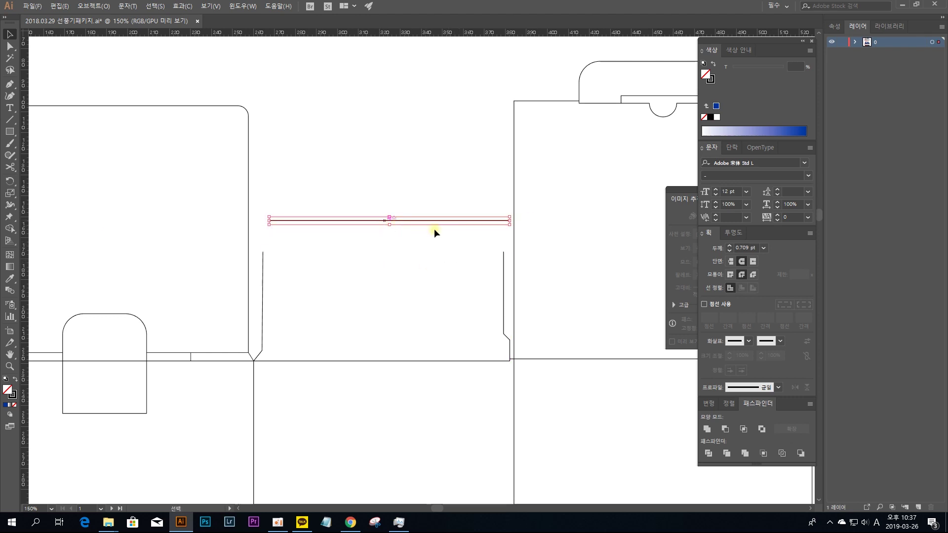
pyautogui.hotkey('ctrl', 'z')
pyautogui.press('a')
pyautogui.click(263, 276)
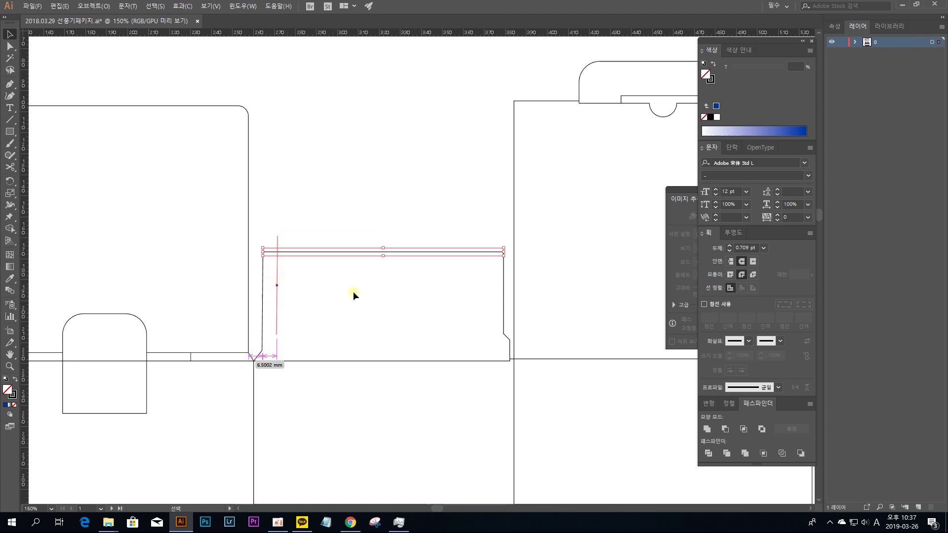
pyautogui.hotkey('shift', 'Right')
pyautogui.hotkey('shift', 'Right')
pyautogui.hotkey('shift', 'Up')
pyautogui.hotkey('shift', 'Up')
pyautogui.hotkey('ctrl', 'z')
# Try moving the flap's left edge and its lower-left diagonal segment inward, and undo the moves.
pyautogui.scroll(2, 397, 309)
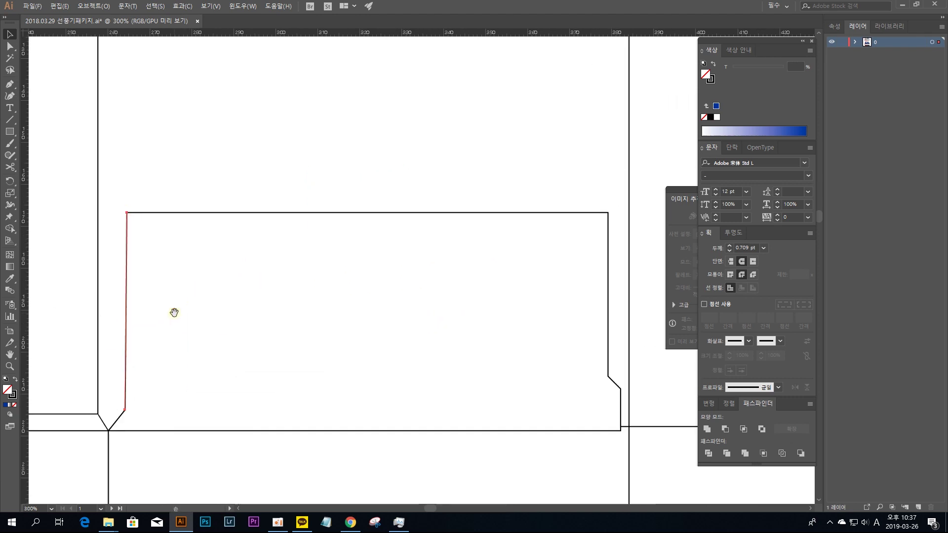
pyautogui.click(256, 184)
pyautogui.click(117, 280)
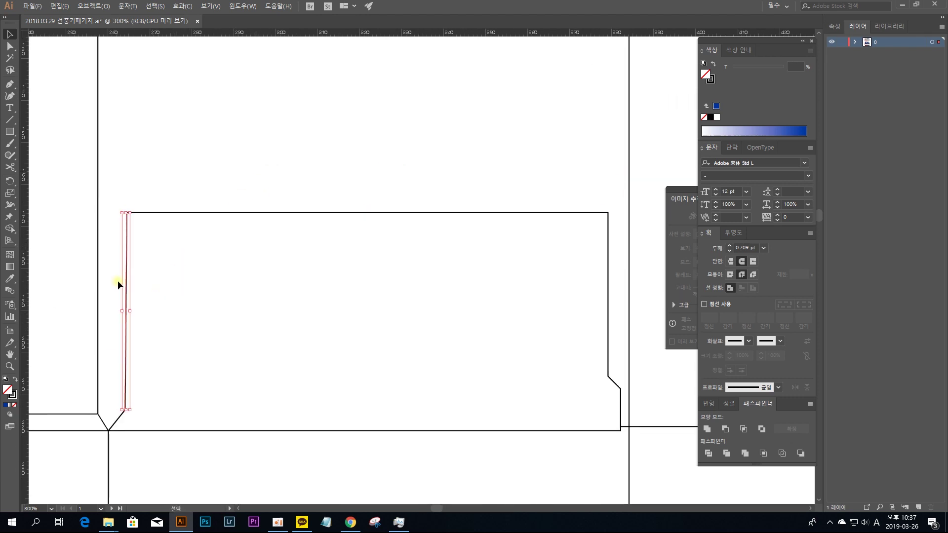
pyautogui.moveTo(123, 280); pyautogui.dragTo(184, 280)
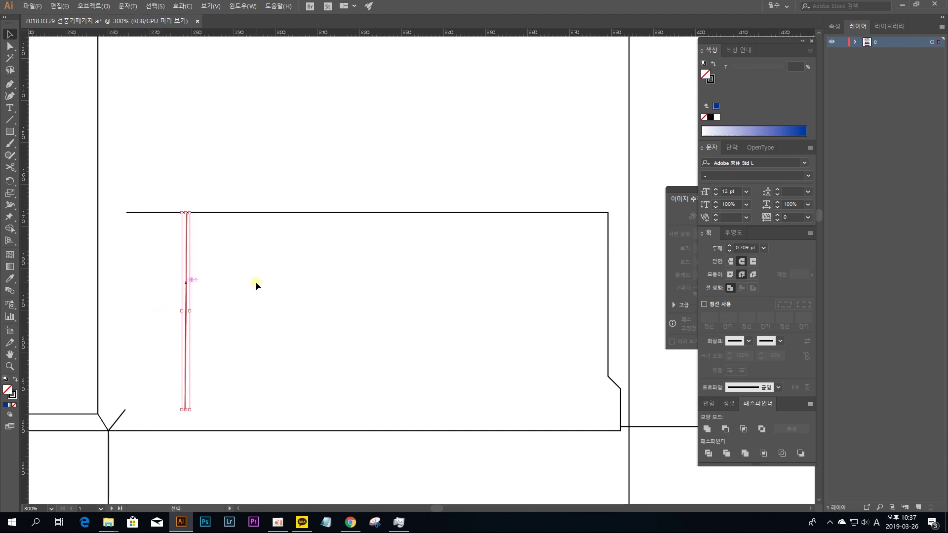
pyautogui.hotkey('ctrl', 'z')
pyautogui.hotkey('ctrl', 'z')
pyautogui.press('a')
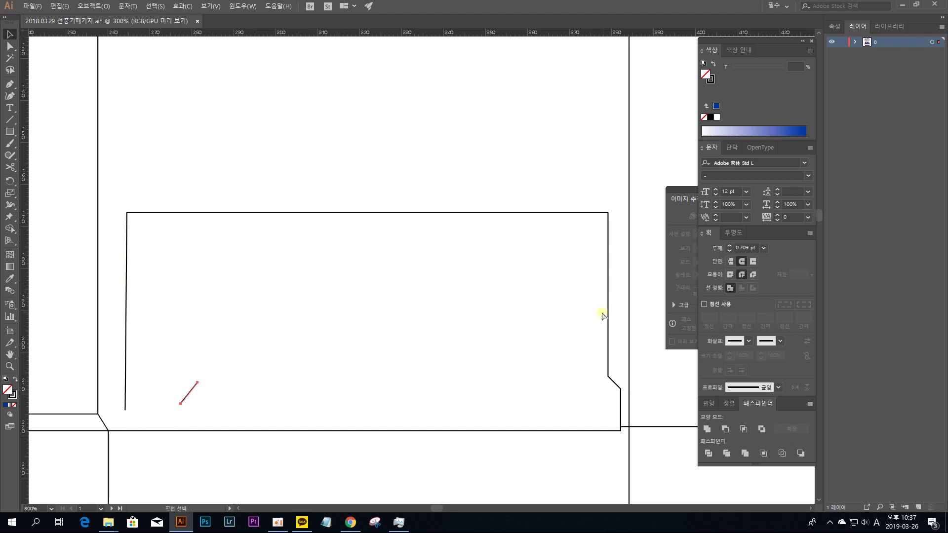
pyautogui.hotkey('ctrl', 'shift', 'z')
# Try moving the flap's bottom fold line down, away from the outline, and undo the move.
pyautogui.click(613, 381)
pyautogui.moveTo(625, 408)
pyautogui.mouseDown()
pyautogui.moveTo(656, 412)
pyautogui.moveTo(624, 417)
pyautogui.mouseUp()
pyautogui.moveTo(567, 430); pyautogui.dragTo(567, 455)
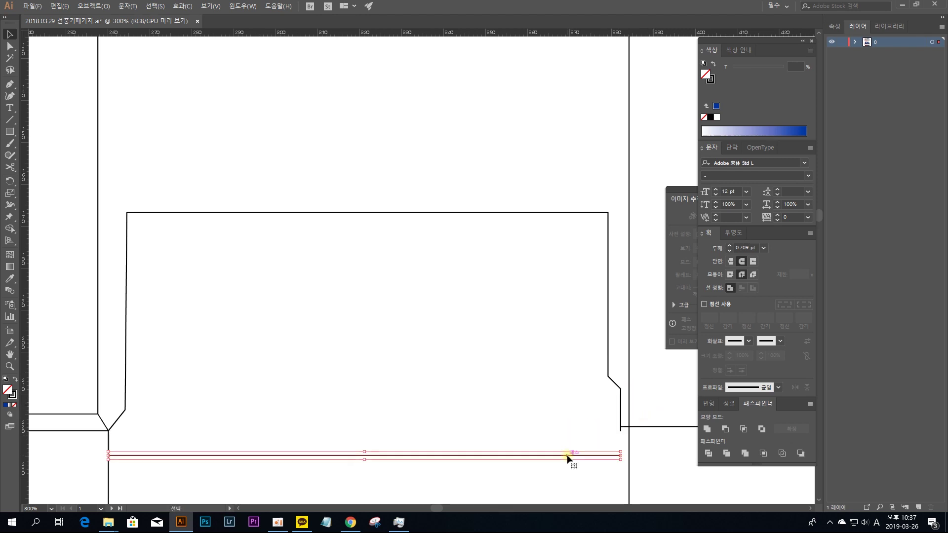
pyautogui.hotkey('ctrl', 'z')
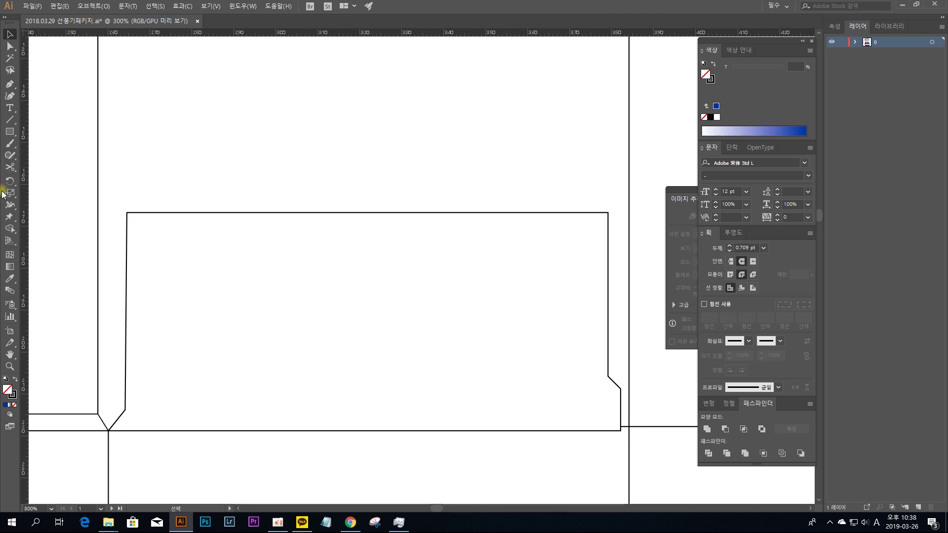
pyautogui.click(15, 137)
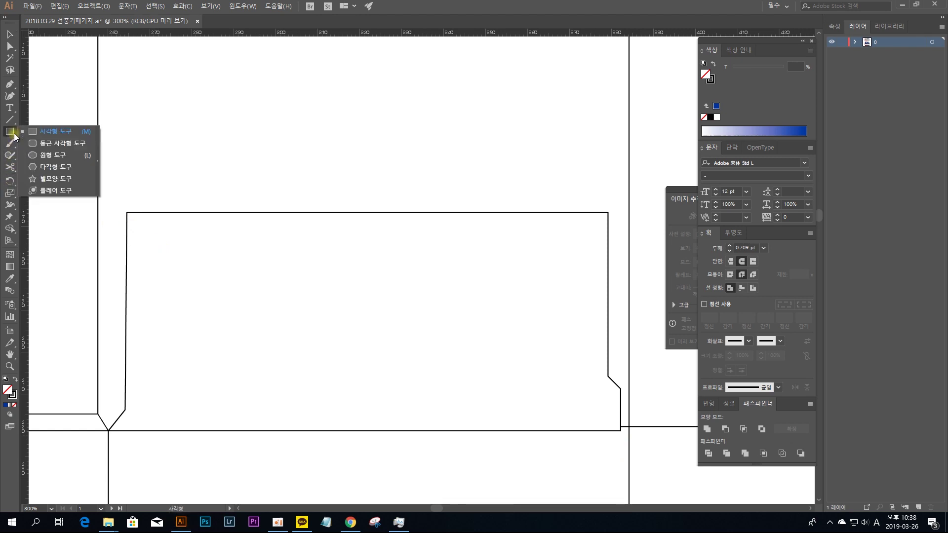
pyautogui.click(11, 192)
pyautogui.click(10, 194)
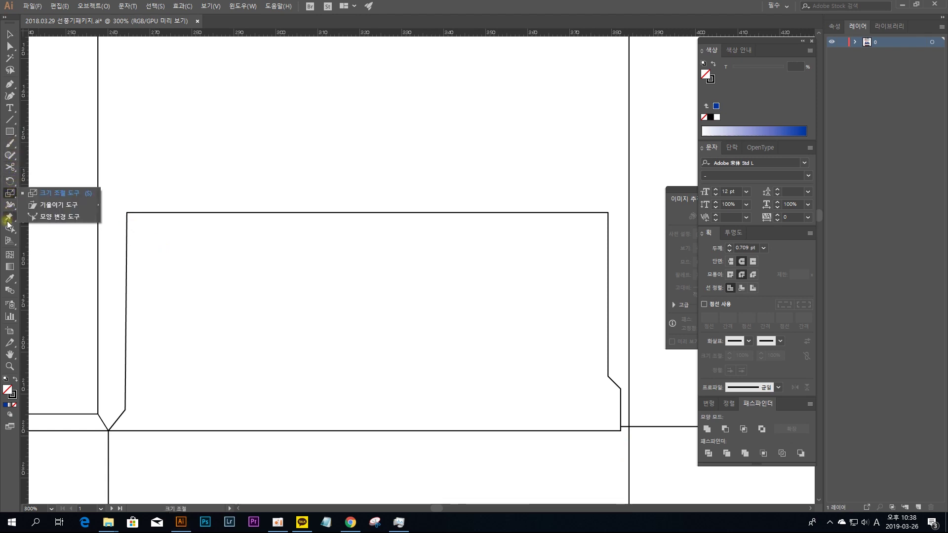
pyautogui.click(10, 278)
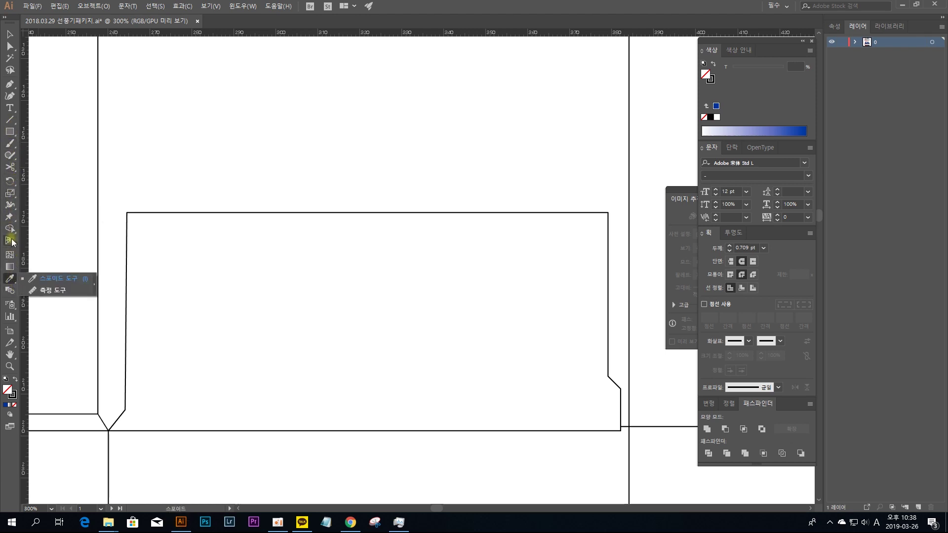
pyautogui.click(11, 196)
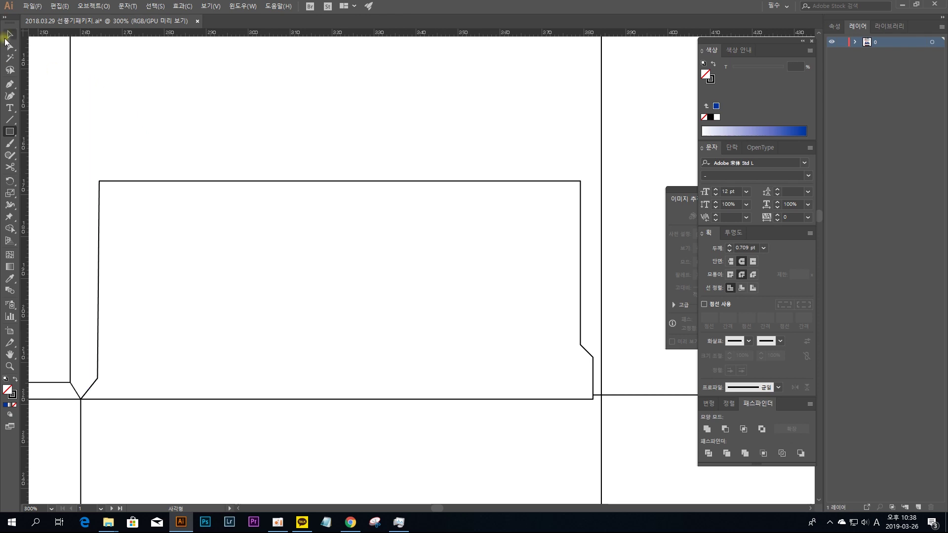
# Examine the lower part of the plain dieline and the blue and black coloured version on the second artboard.
pyautogui.press('v')
pyautogui.hotkey('ctrl', '-')
pyautogui.hotkey('ctrl', '-')
pyautogui.hotkey('ctrl', '-')
pyautogui.hotkey('ctrl', '-')
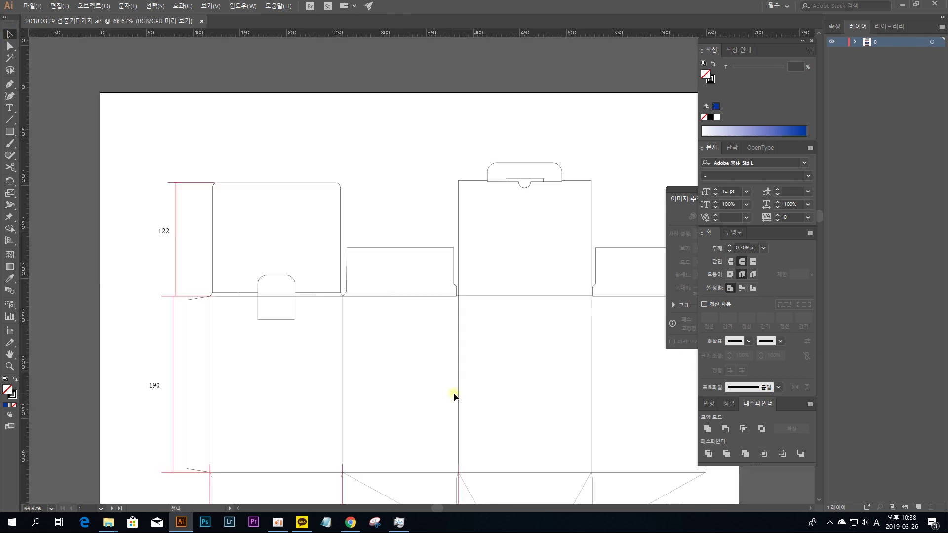
pyautogui.moveTo(480, 446); pyautogui.dragTo(421, 266)
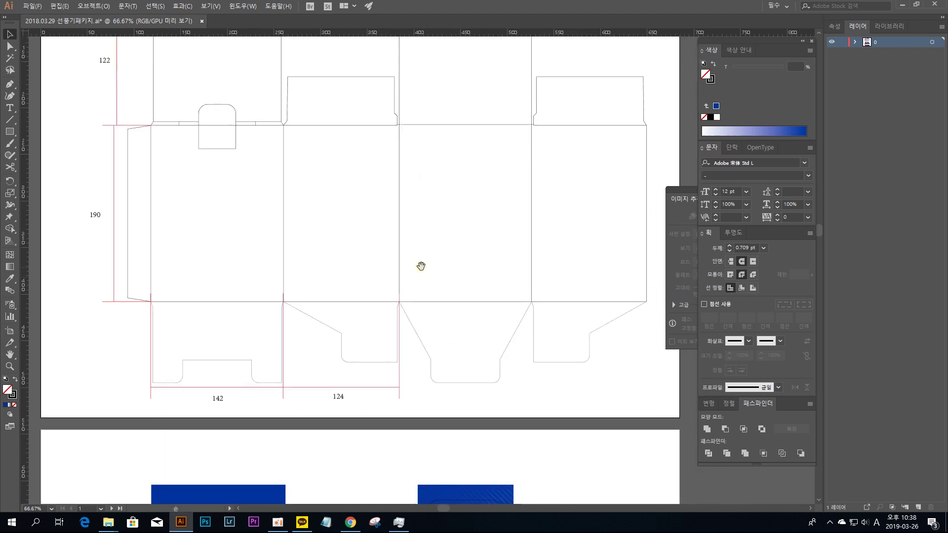
pyautogui.scroll(-10, 450, 315)
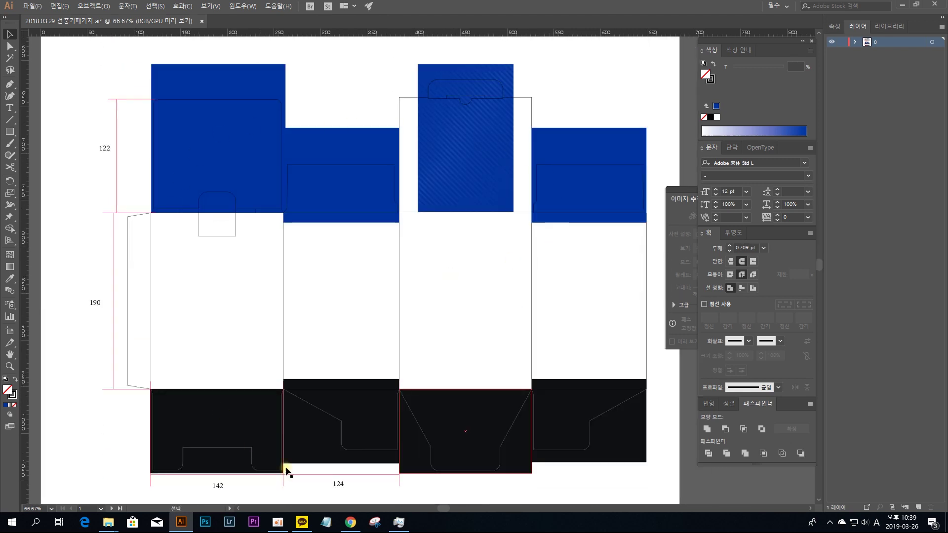
pyautogui.click(588, 386)
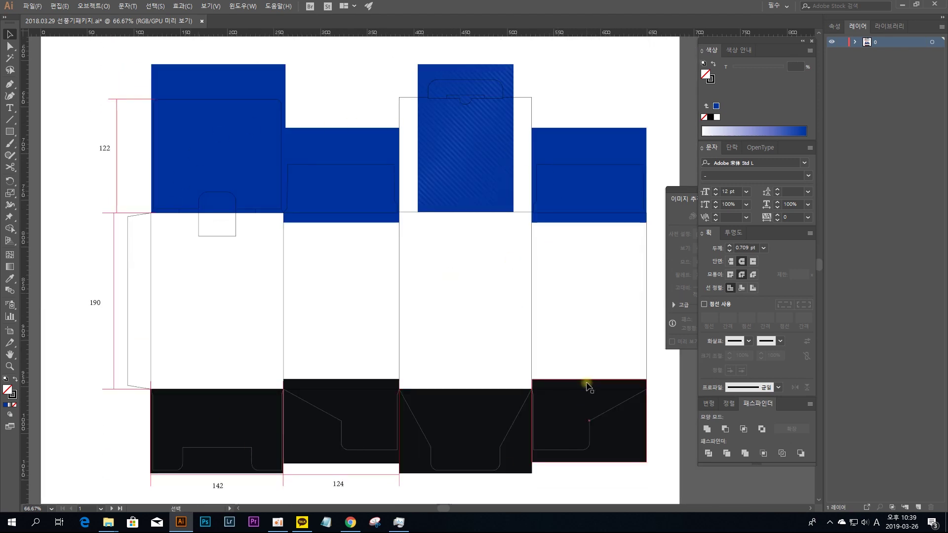
# Inspect how far the blue fill extends beyond each side of the small upper flap's cut line on the second artboard.
pyautogui.hotkey('ctrl', '1')
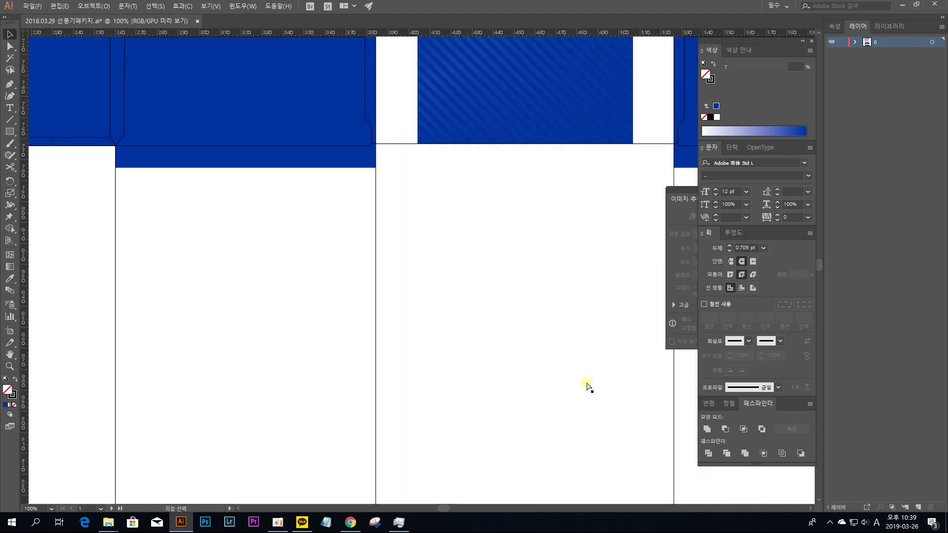
pyautogui.moveTo(322, 205); pyautogui.dragTo(409, 372)
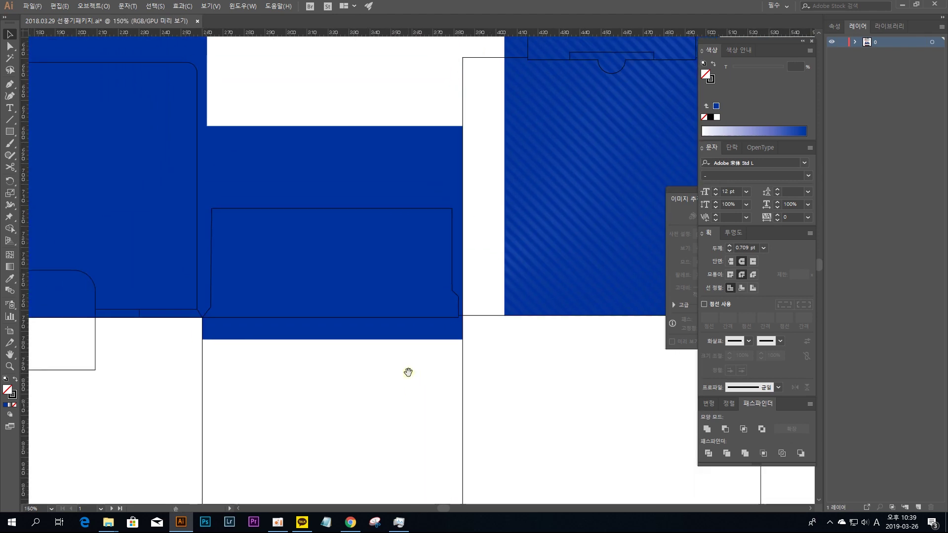
pyautogui.hotkey('ctrl', '=')
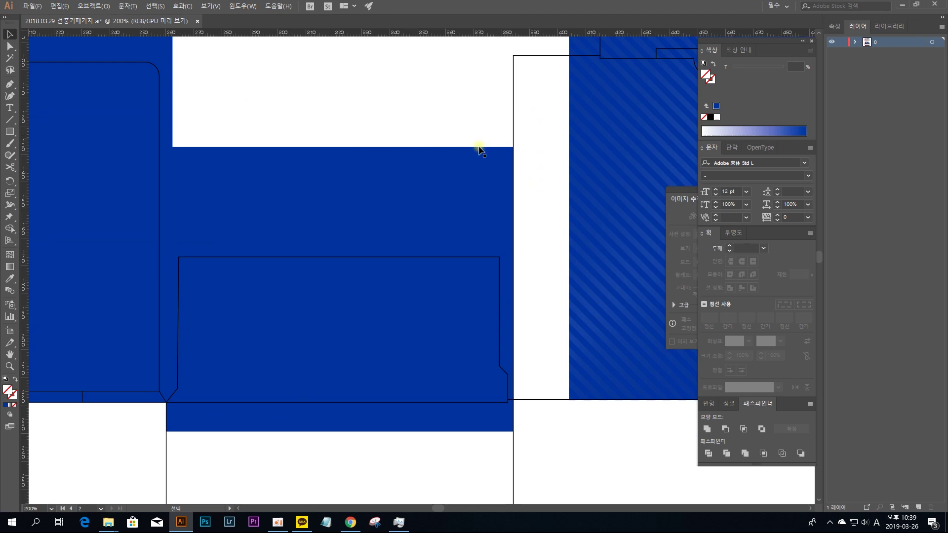
pyautogui.click(423, 157)
pyautogui.hotkey('ctrl', '=')
pyautogui.hotkey('ctrl', '=')
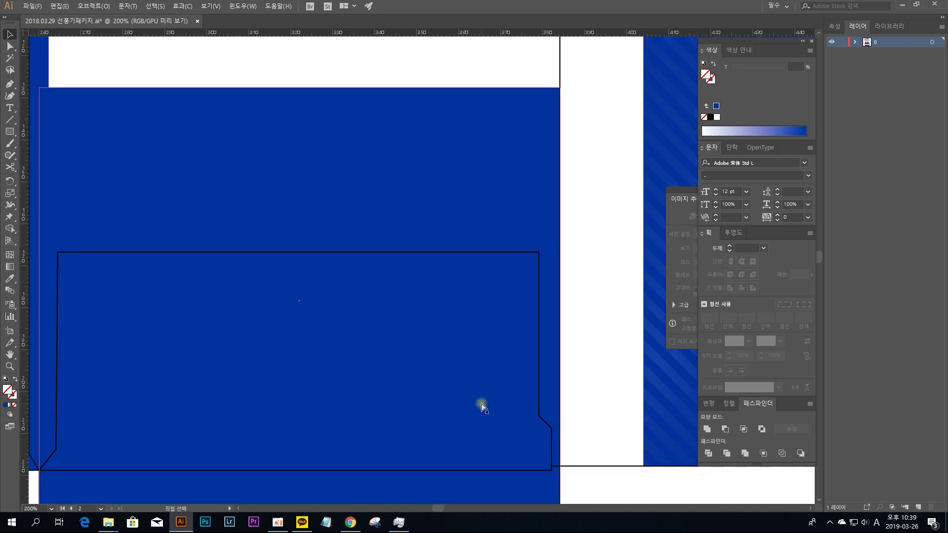
pyautogui.scroll(-5, 514, 184)
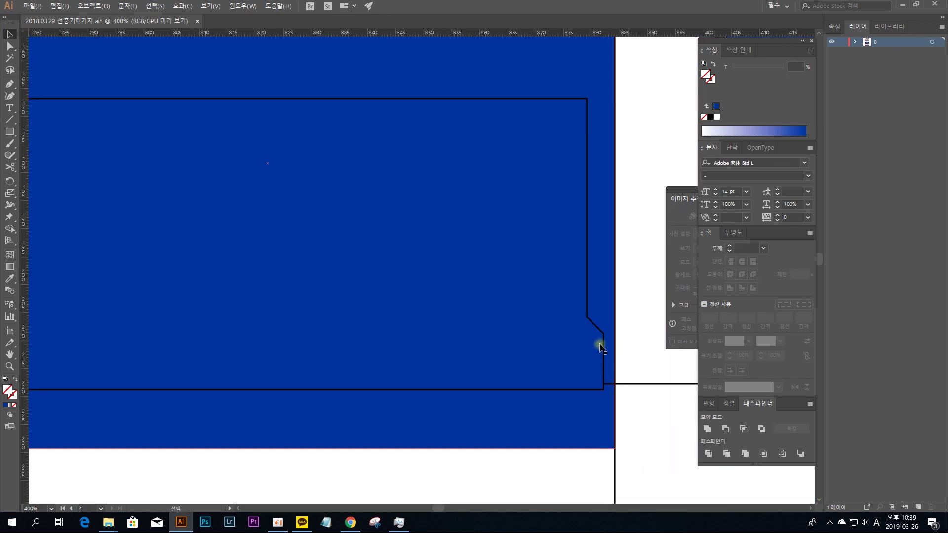
pyautogui.scroll(10, 607, 152)
pyautogui.hscroll(-5, 260, 309)
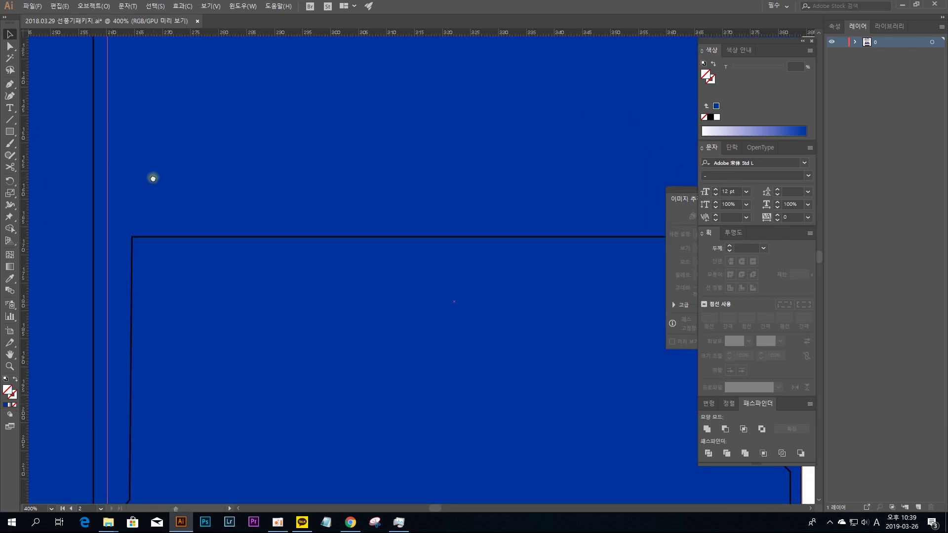
pyautogui.hscroll(6, 444, 184)
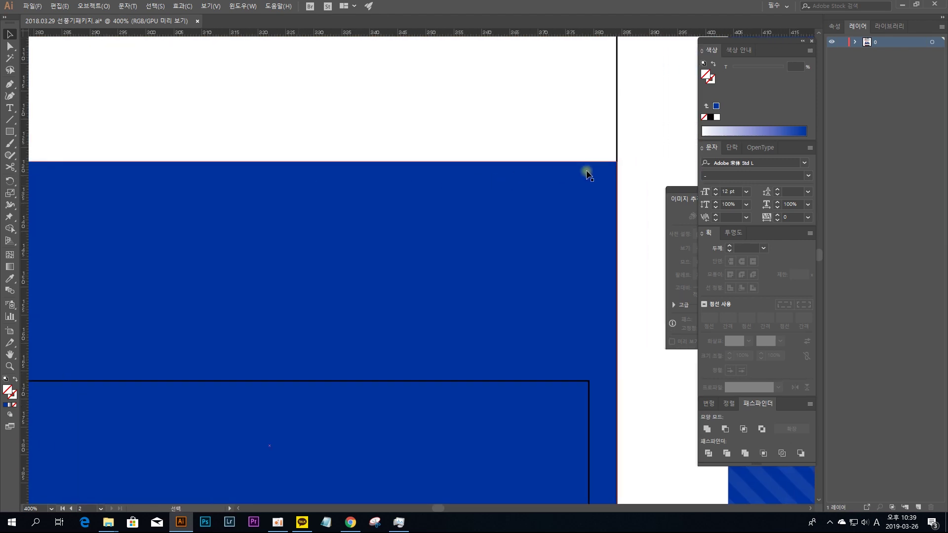
pyautogui.scroll(-7, 527, 206)
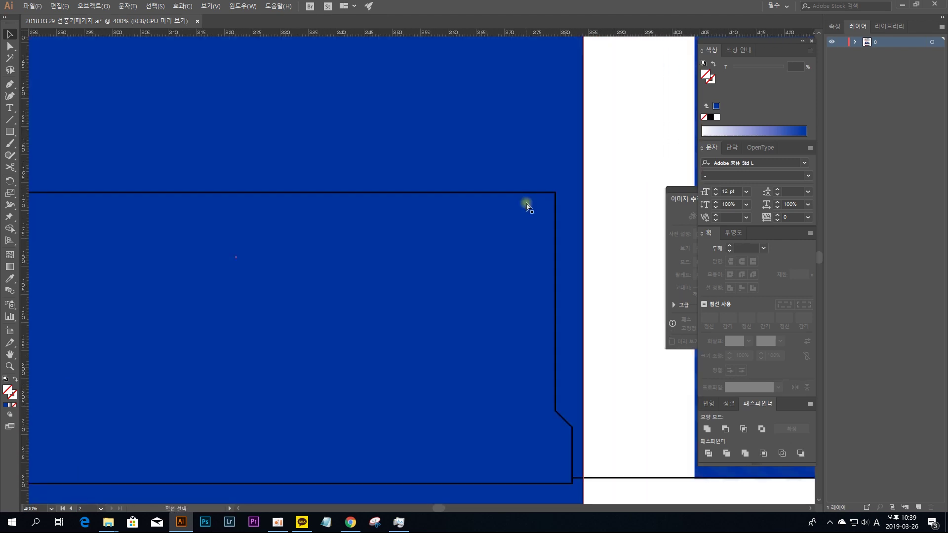
# Inspect the blue fill's margin around the large 122 mm upper panel's cut line.
pyautogui.hotkey('ctrl', '-')
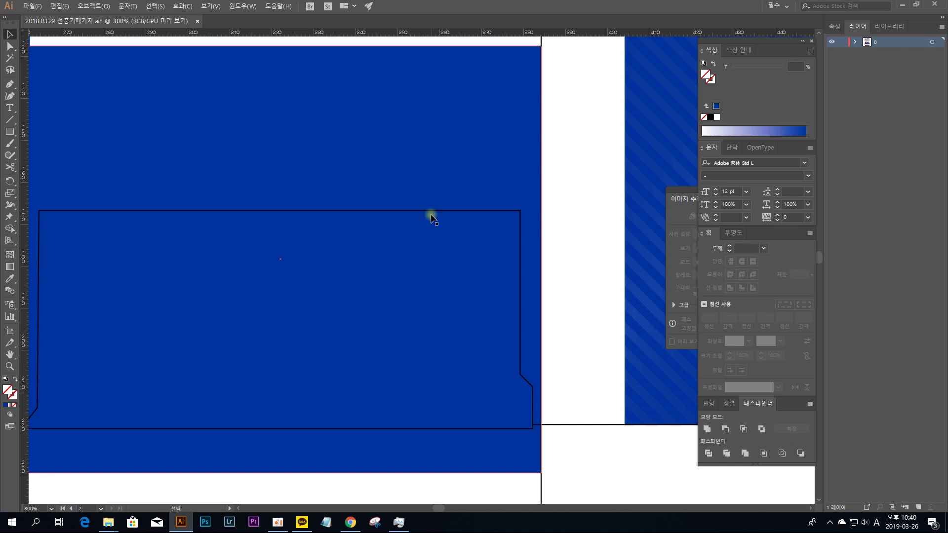
pyautogui.hotkey('ctrl', '-')
pyautogui.hotkey('ctrl', '-')
pyautogui.moveTo(246, 205); pyautogui.dragTo(436, 275)
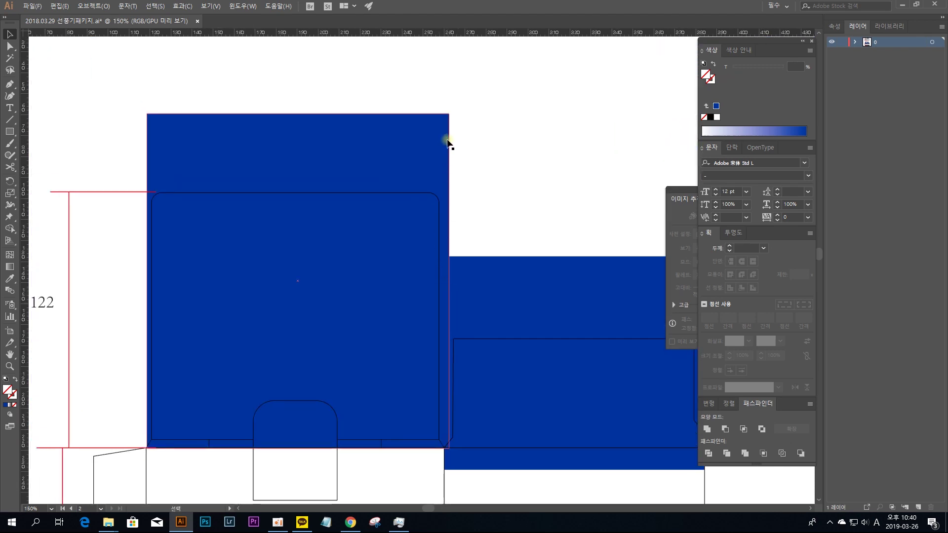
# Examine where the blue fill ends along the large upper panel's bottom fold line and beside the adjoining small flap on the second artboard.
pyautogui.moveTo(134, 313); pyautogui.dragTo(324, 331)
pyautogui.hotkey('ctrl', '+')
pyautogui.hotkey('ctrl', '+')
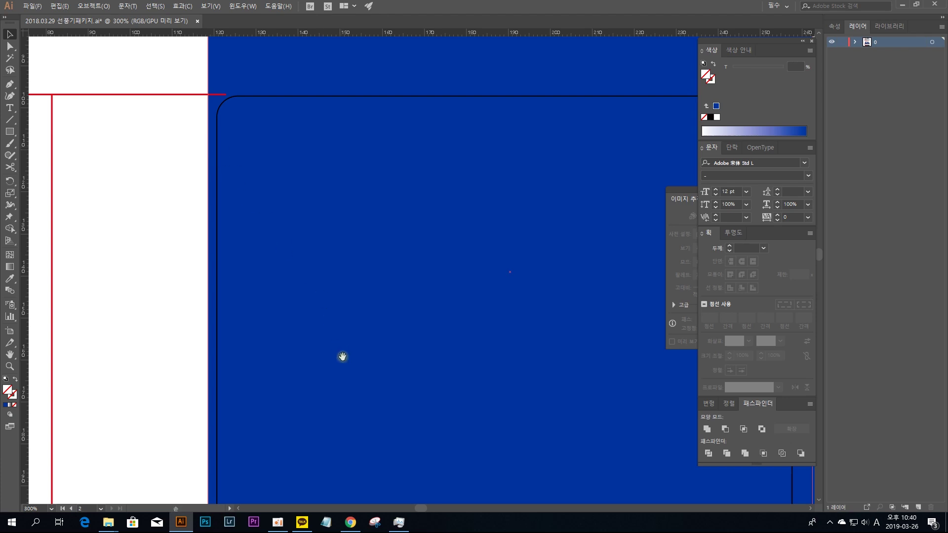
pyautogui.scroll(5, 343, 355)
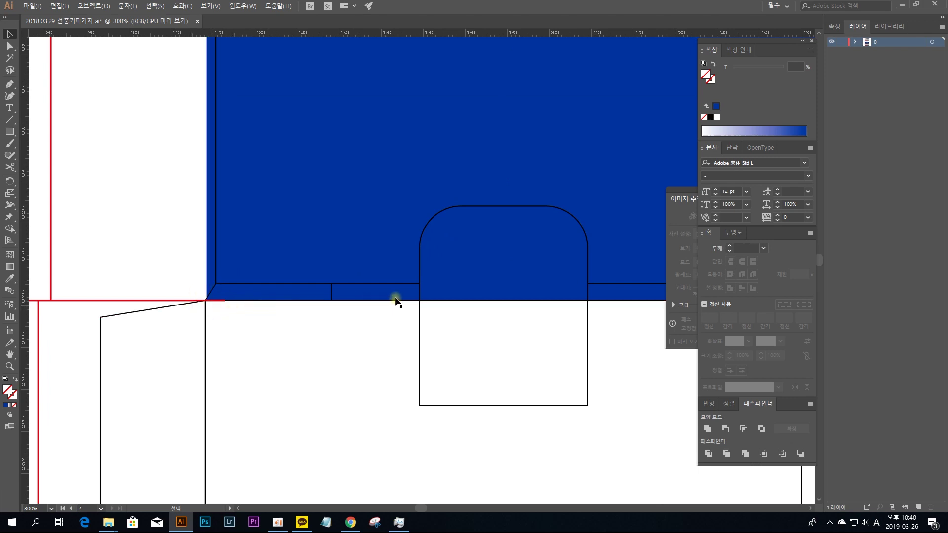
pyautogui.hscroll(10, 567, 299)
pyautogui.scroll(1, 361, 332)
pyautogui.scroll(-4, 432, 239)
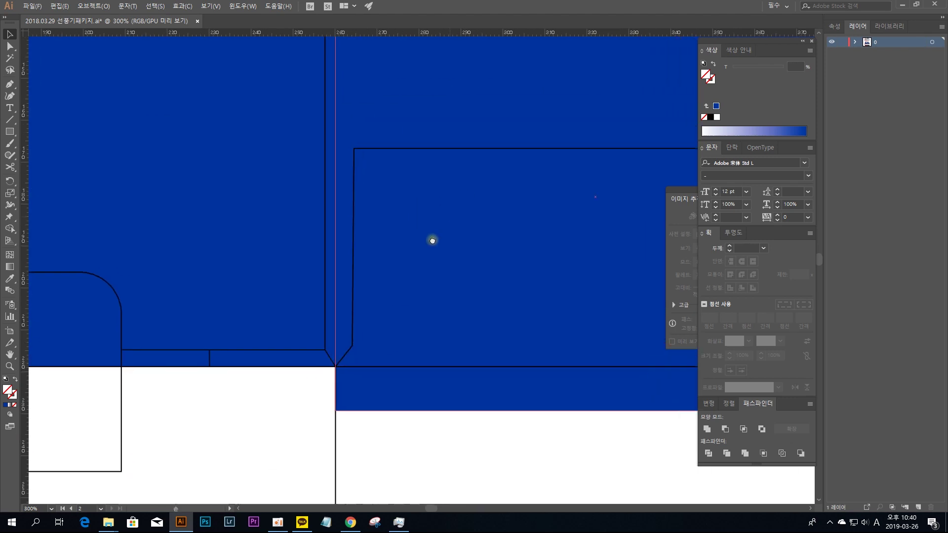
# Draw a rectangle over the small upper flap on the first artboard, spanning the 124 mm panel's width and extending above the flap's cut line.
pyautogui.scroll(9, 380, 195)
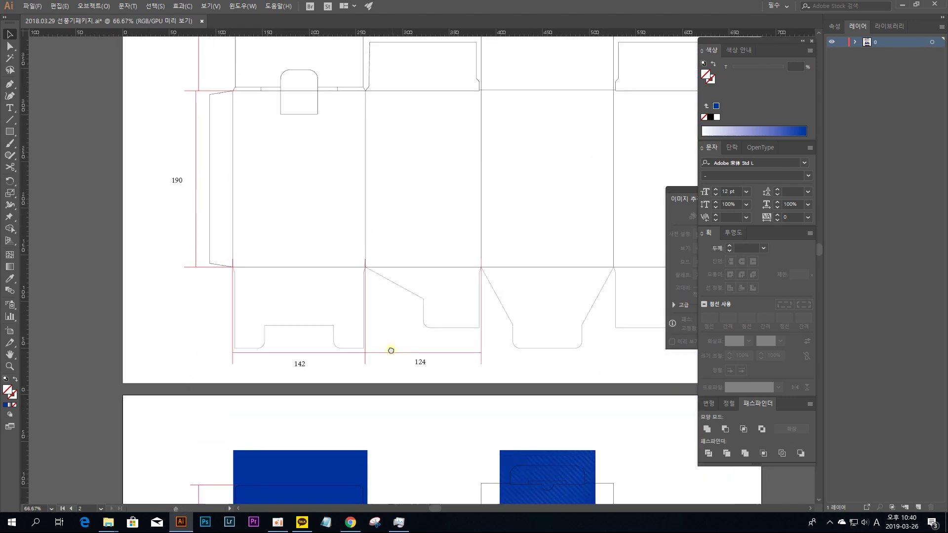
pyautogui.hscroll(2, 390, 351)
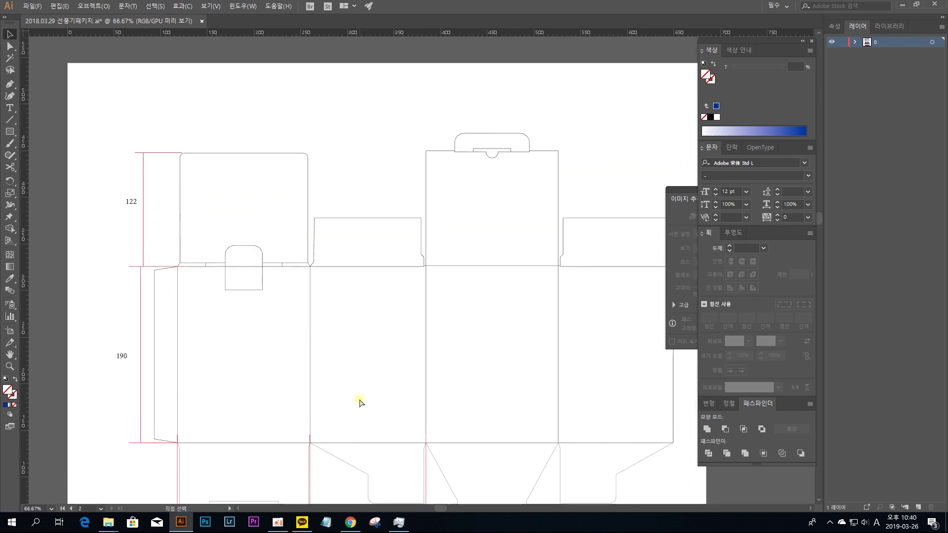
pyautogui.hotkey('ctrl', '+')
pyautogui.hotkey('ctrl', '+')
pyautogui.hotkey('ctrl', '+')
pyautogui.hotkey('ctrl', '+')
pyautogui.moveTo(372, 283); pyautogui.dragTo(544, 394)
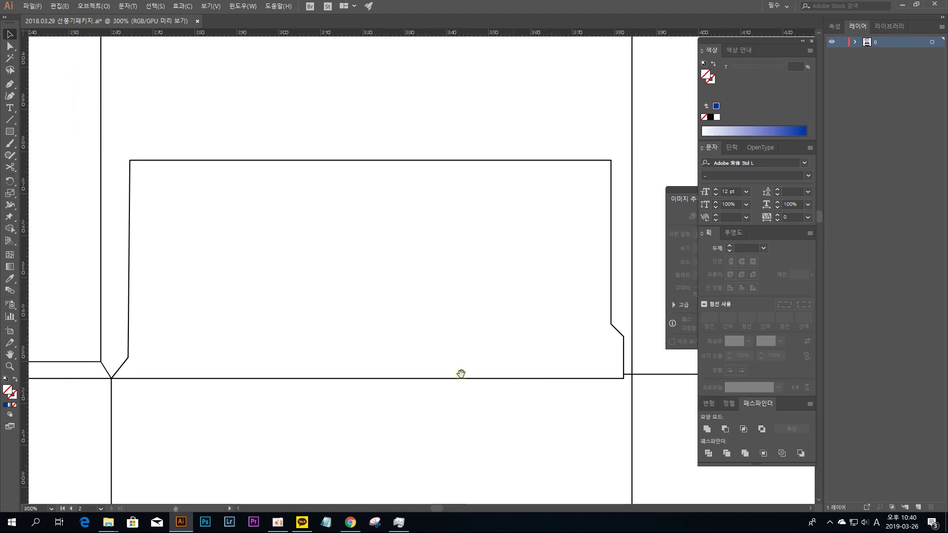
pyautogui.click(13, 132)
pyautogui.moveTo(111, 84)
pyautogui.mouseDown()
pyautogui.moveTo(355, 326)
pyautogui.moveTo(461, 375)
pyautogui.moveTo(633, 378)
pyautogui.mouseUp()
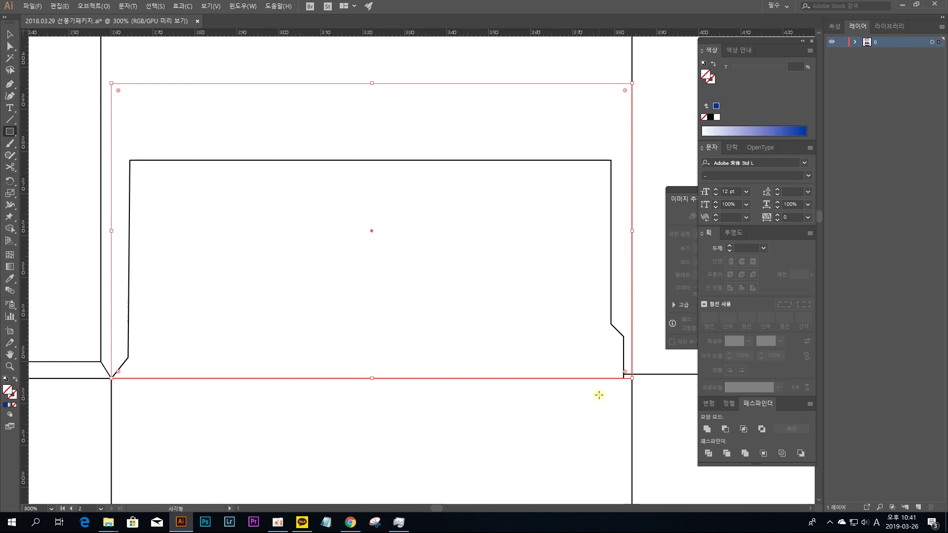
# Fill the rectangle with pink FF8585 and send it to the back, behind the flap's cut lines.
pyautogui.doubleClick(8, 391)
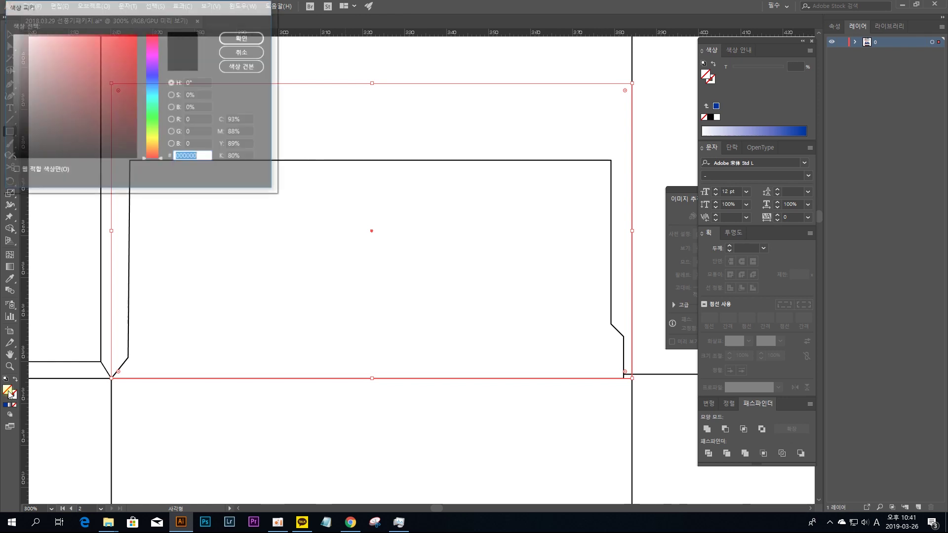
pyautogui.moveTo(99, 113); pyautogui.dragTo(72, 25)
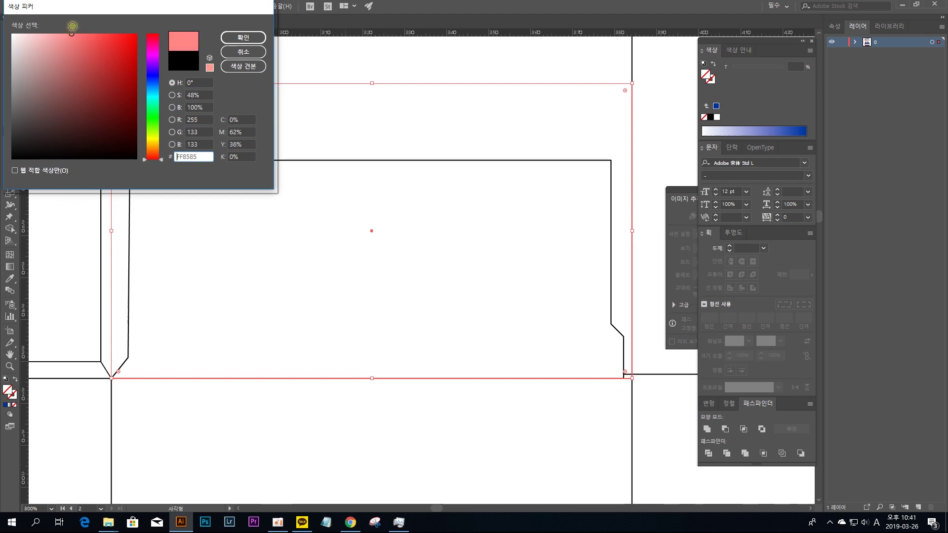
pyautogui.click(227, 39)
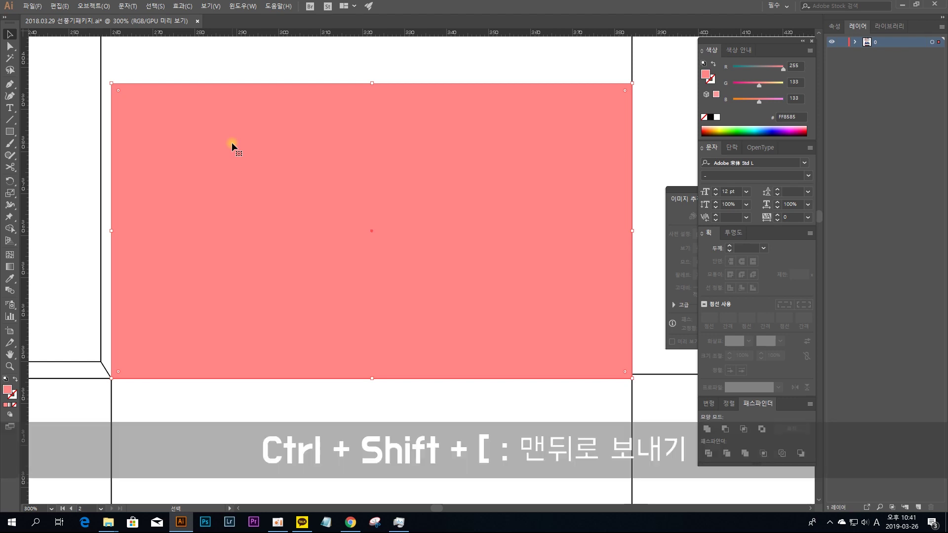
pyautogui.hotkey('ctrl', 'shift', '[')
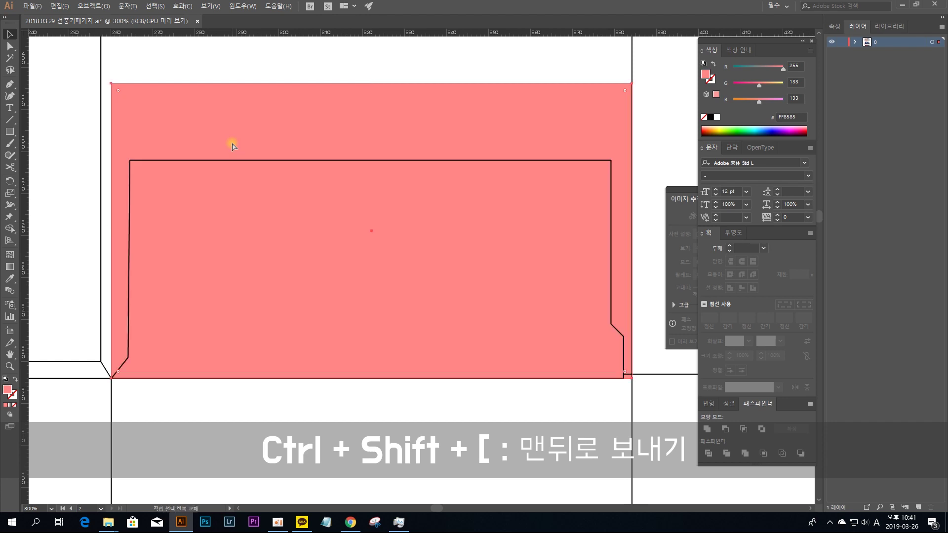
pyautogui.hotkey('ctrl', 'shift', 'a')
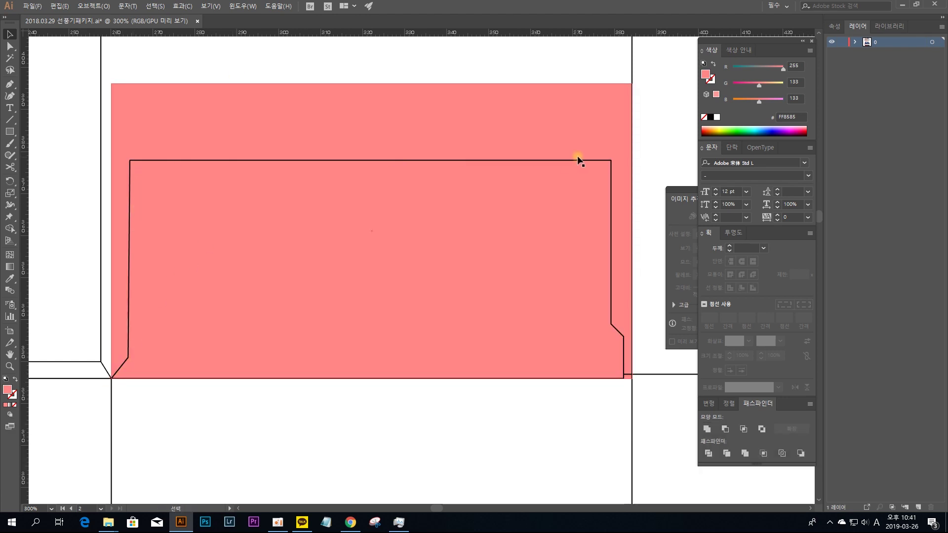
# Try moving the flap's top cut line up towards the pink rectangle's upper edge, and undo the move.
pyautogui.click(401, 135)
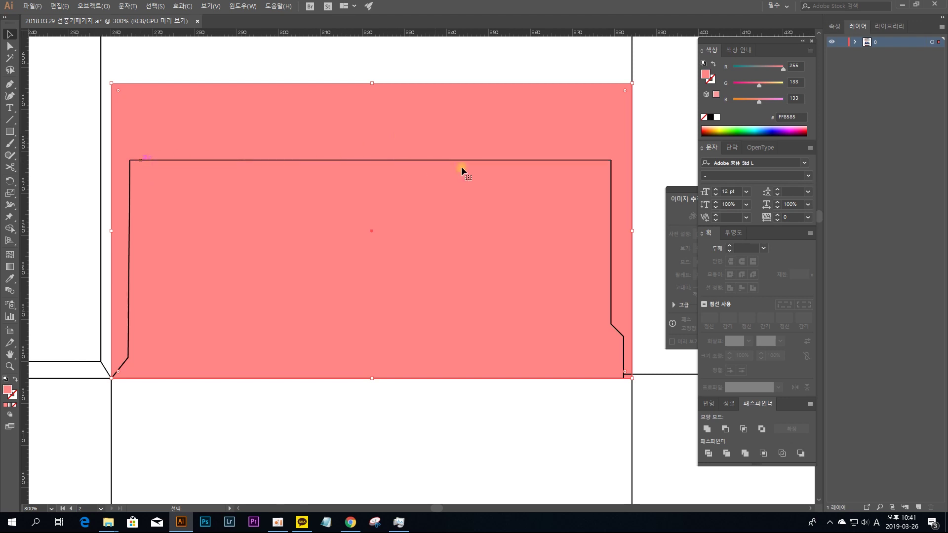
pyautogui.click(99, 394)
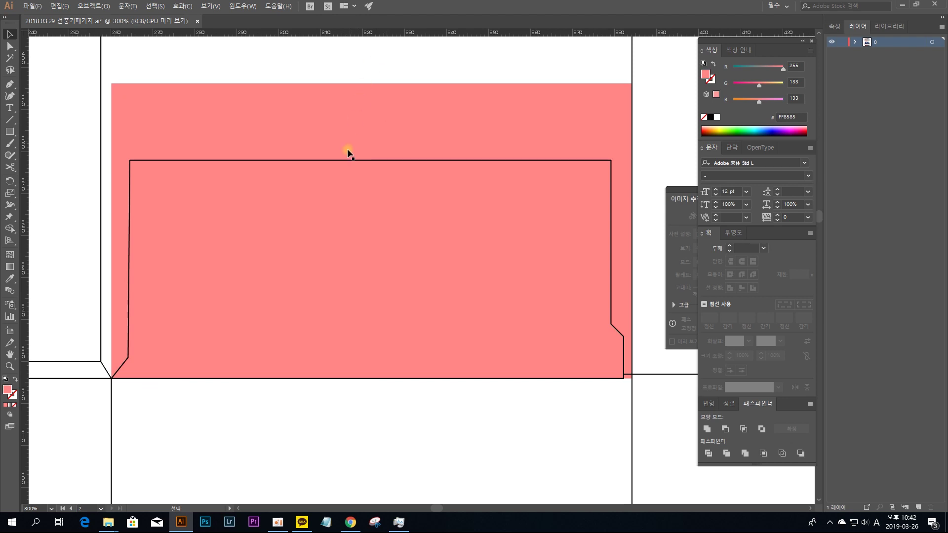
pyautogui.moveTo(345, 158); pyautogui.dragTo(366, 92)
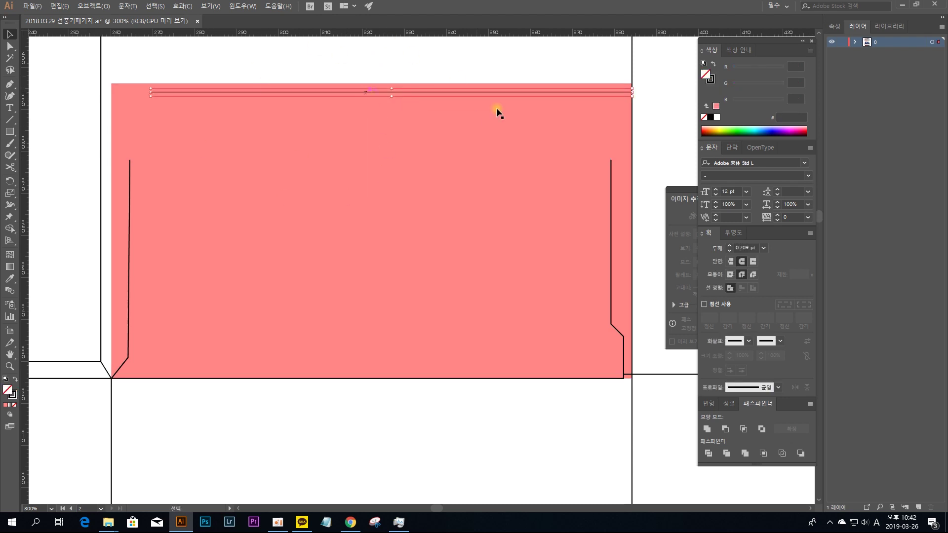
pyautogui.hotkey('ctrl', 'z')
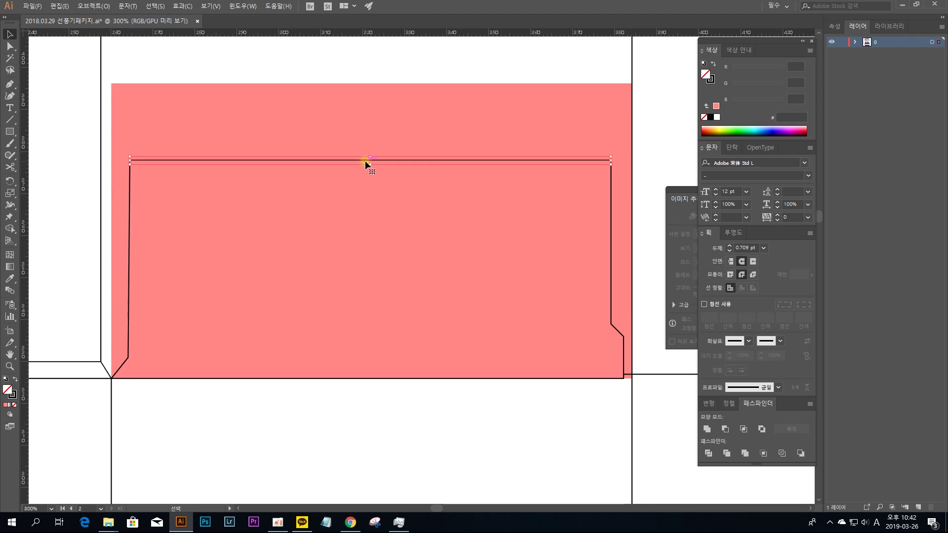
# Move the pink rectangle straight up until it clears the small flap's outline.
pyautogui.scroll(2, 271, 63)
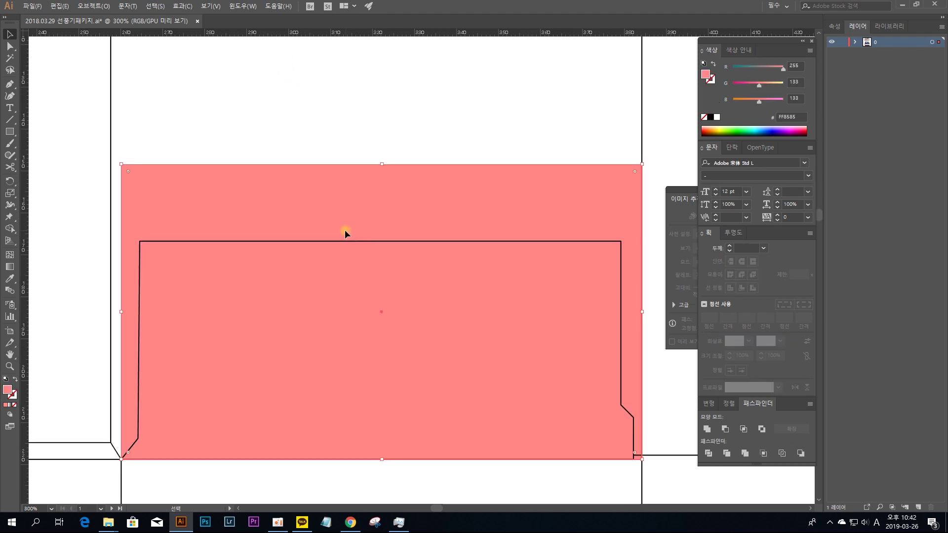
pyautogui.moveTo(344, 230); pyautogui.dragTo(338, 46)
pyautogui.scroll(-3, 127, 182)
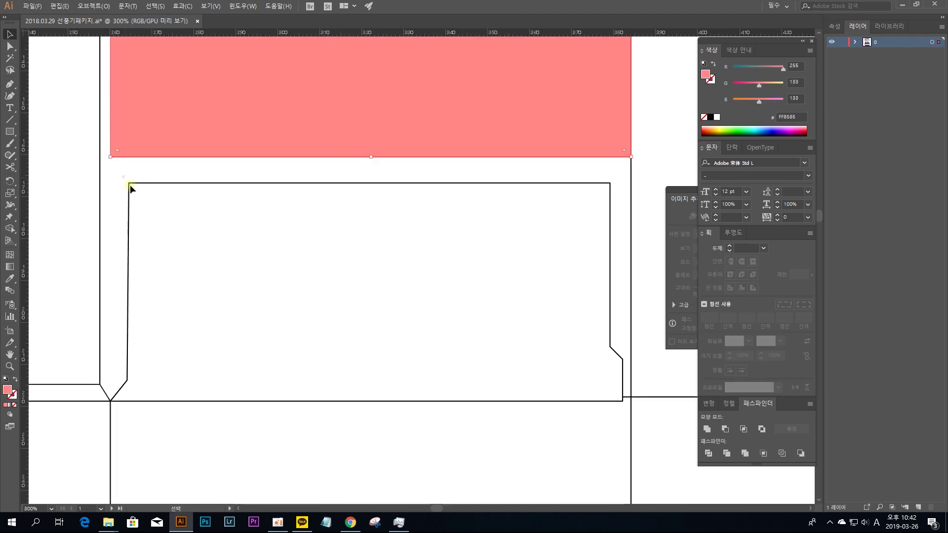
# Join the endpoints of the flap's top line and left side line at their shared upper-left corner.
pyautogui.click(130, 185)
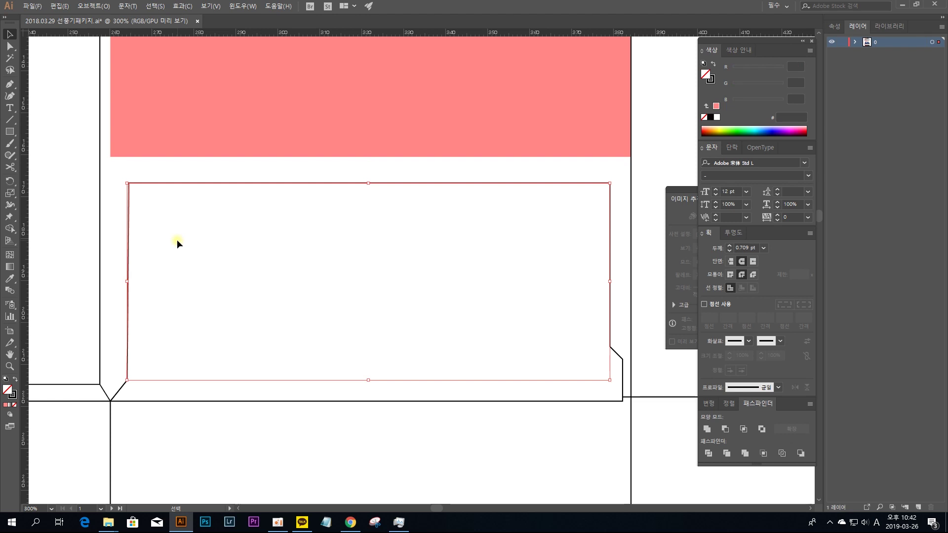
pyautogui.click(146, 176)
pyautogui.moveTo(117, 173); pyautogui.dragTo(181, 218)
pyautogui.click(176, 177)
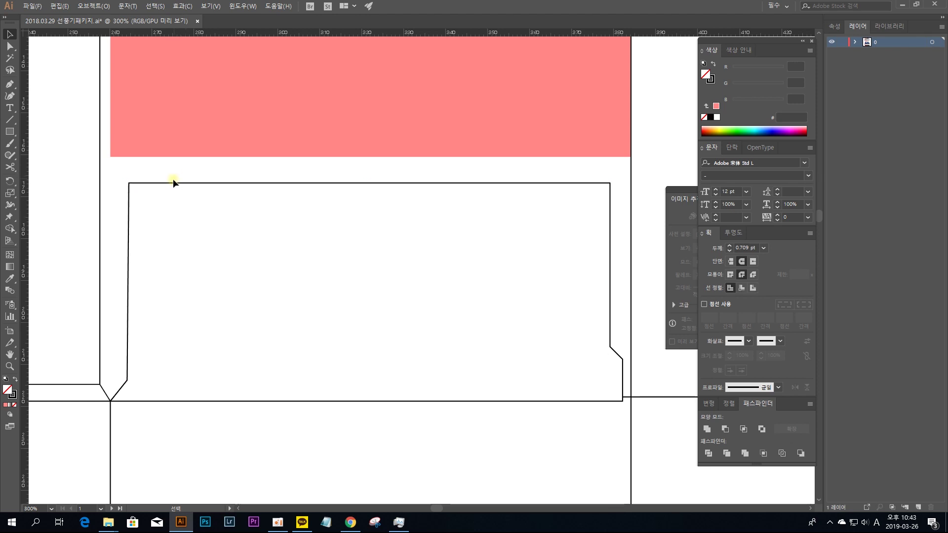
pyautogui.click(7, 47)
pyautogui.moveTo(114, 172); pyautogui.dragTo(164, 220)
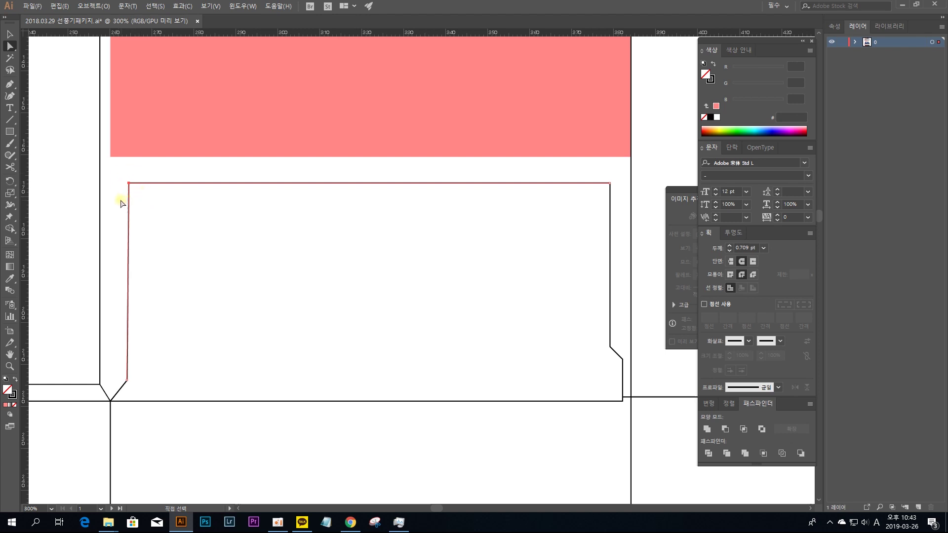
pyautogui.click(841, 27)
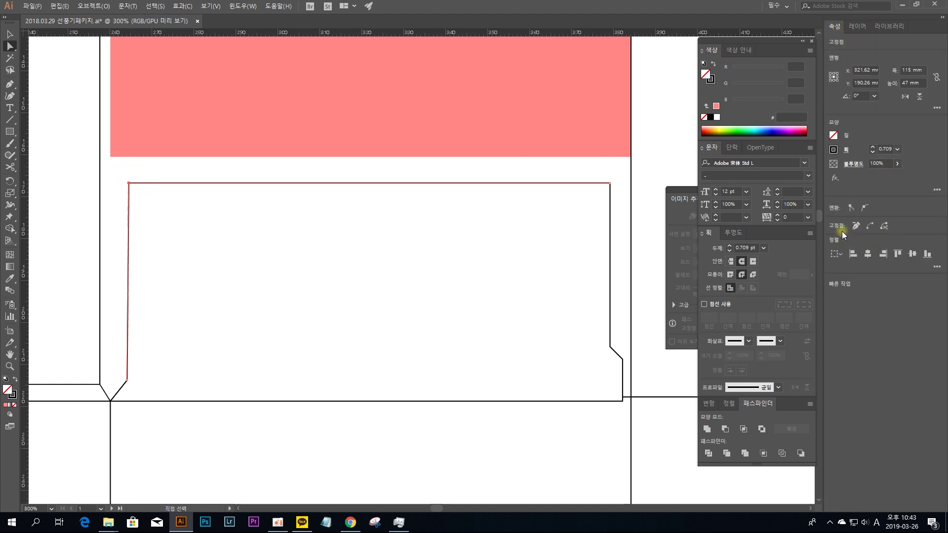
pyautogui.click(867, 226)
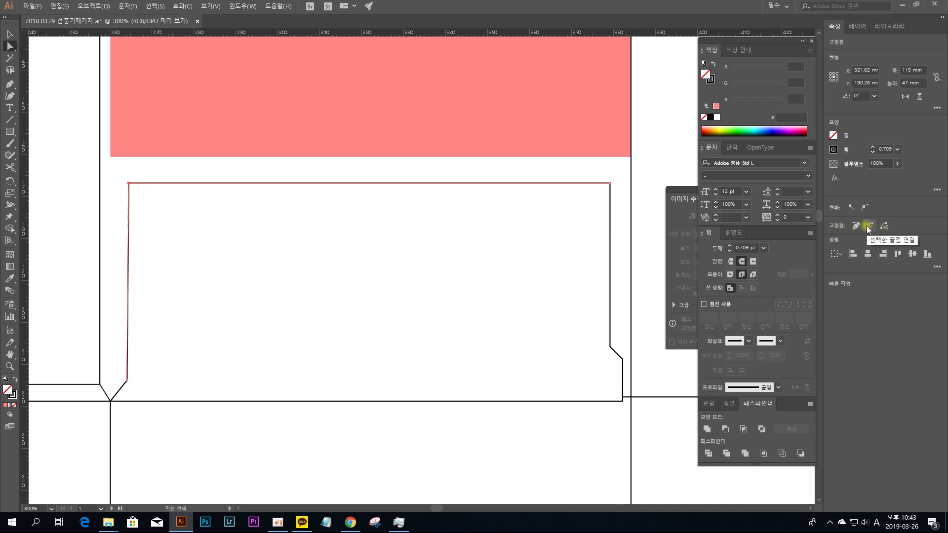
# Try moving the flap's top segment upward with its joined left corner, and undo the move.
pyautogui.click(141, 186)
pyautogui.click(143, 184)
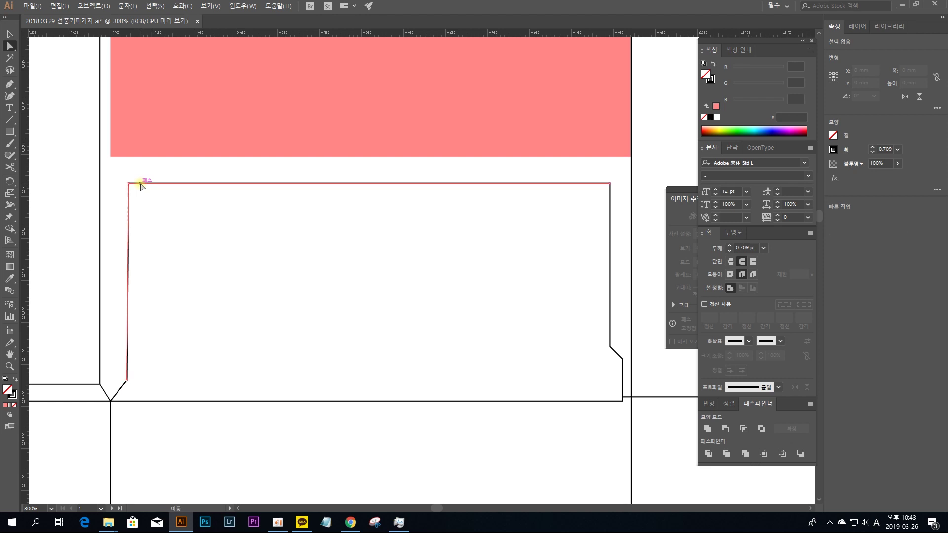
pyautogui.moveTo(147, 186); pyautogui.dragTo(159, 149)
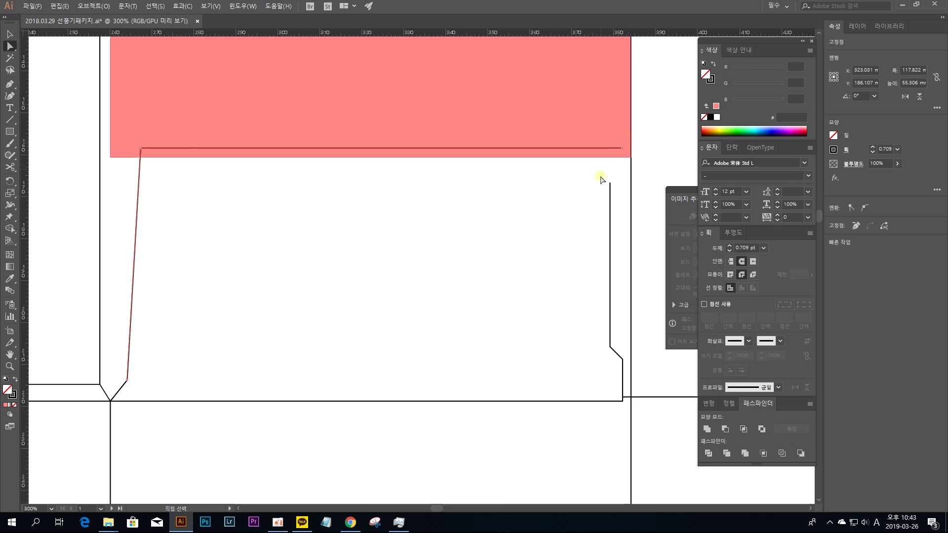
pyautogui.hotkey('ctrl', 'z')
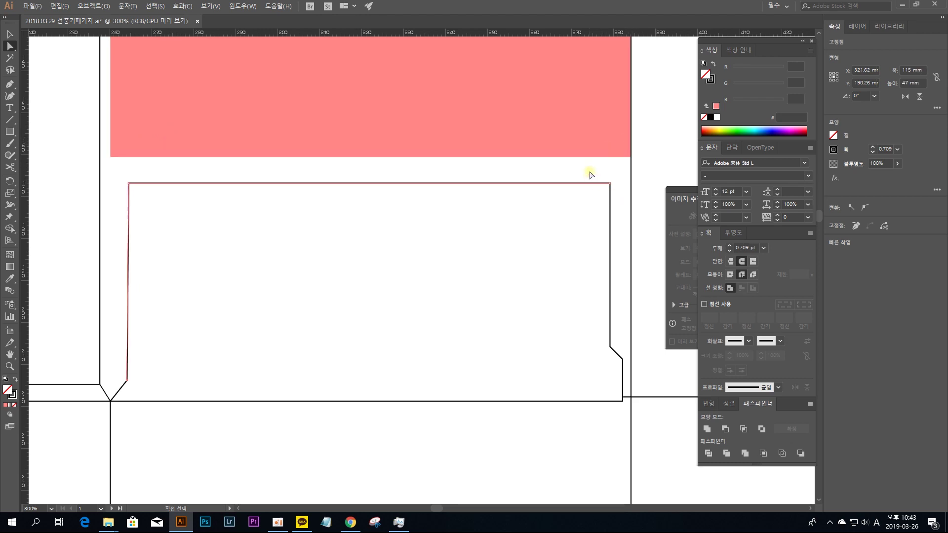
# Join the flap's top line and right side line at their shared corner, try raising that corner, and undo the move.
pyautogui.moveTo(590, 171); pyautogui.dragTo(622, 206)
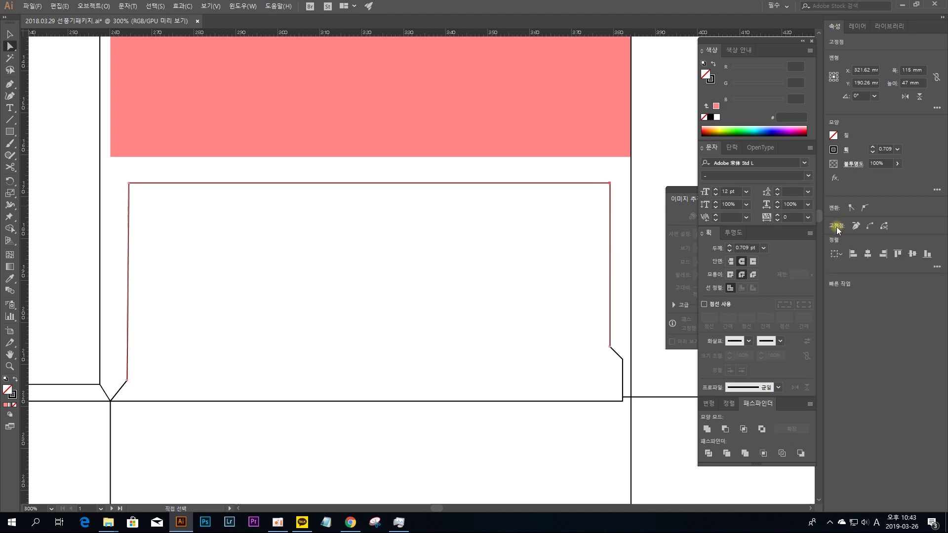
pyautogui.click(870, 226)
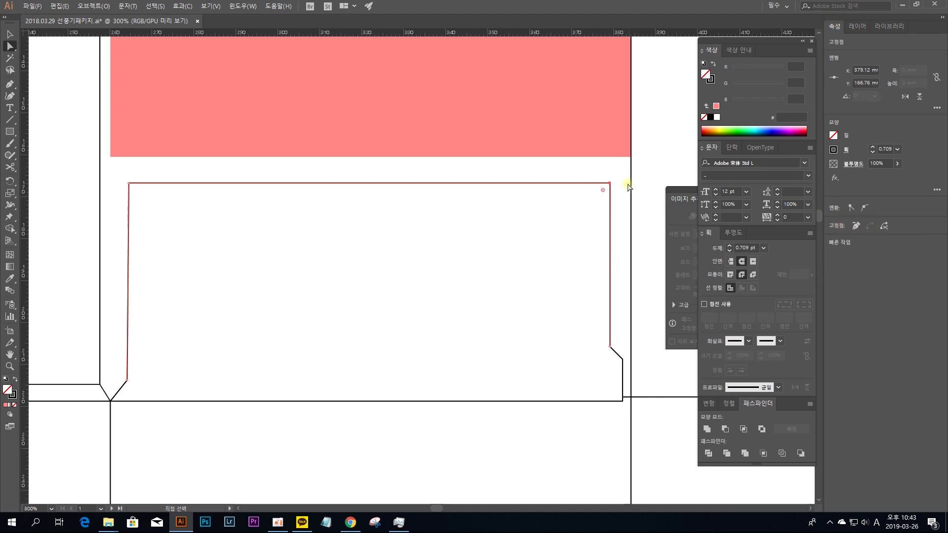
pyautogui.click(619, 179)
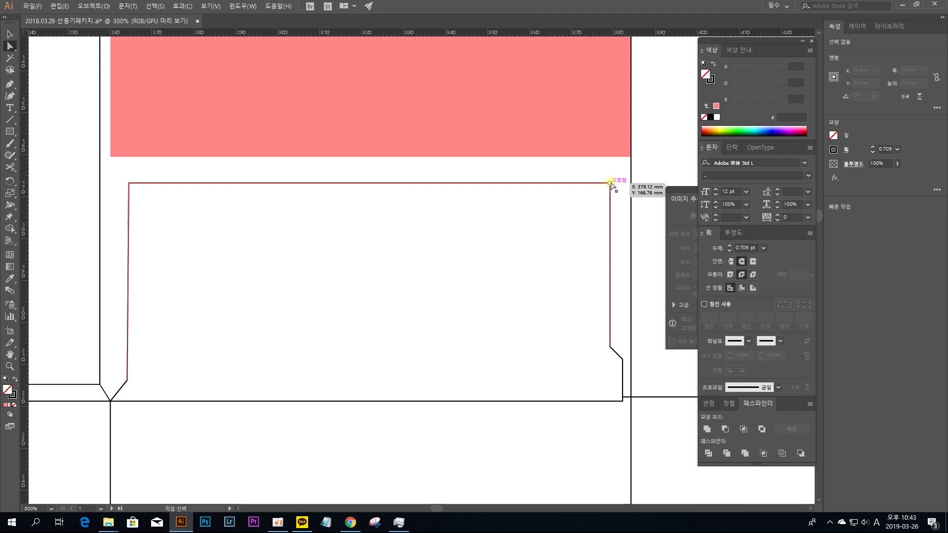
pyautogui.moveTo(611, 184); pyautogui.dragTo(612, 117)
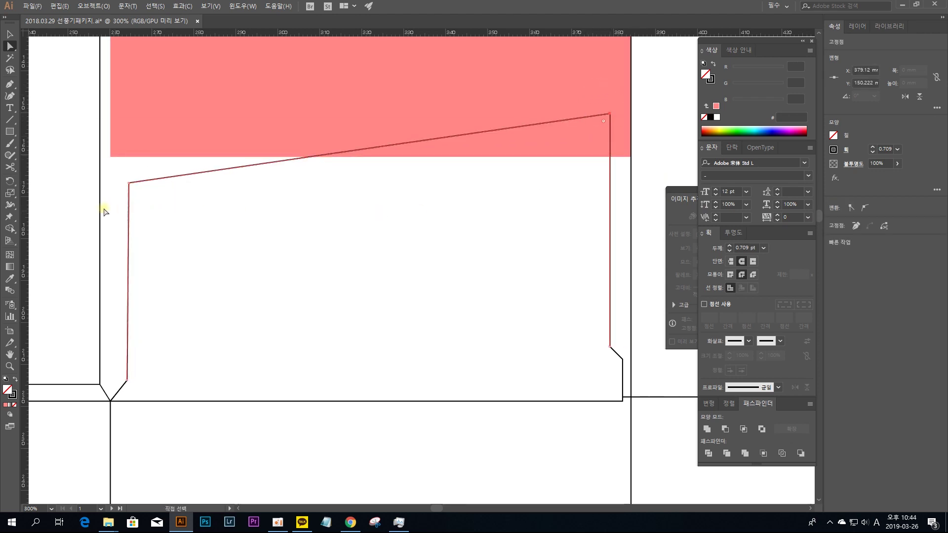
pyautogui.hotkey('ctrl', 'z')
# Join the flap's remaining segments at the right notch, the bottom line and the lower-left corner into one outline.
pyautogui.moveTo(603, 346); pyautogui.dragTo(626, 369)
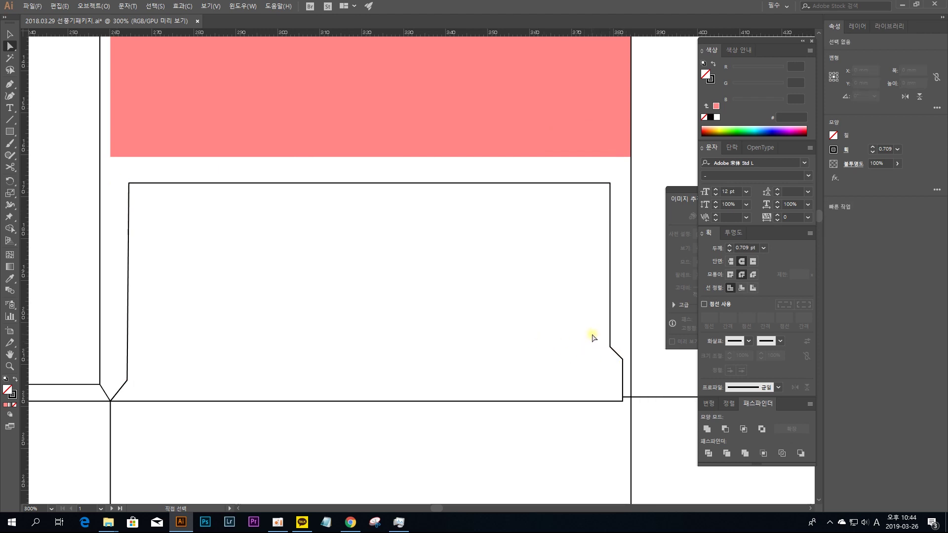
pyautogui.moveTo(593, 332); pyautogui.dragTo(619, 362)
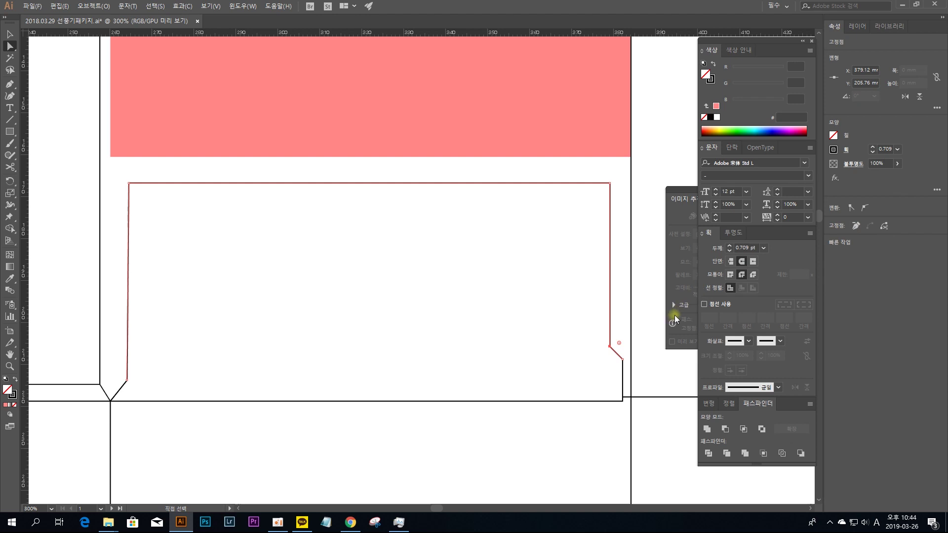
pyautogui.click(623, 359)
pyautogui.click(870, 227)
pyautogui.click(622, 401)
pyautogui.click(128, 380)
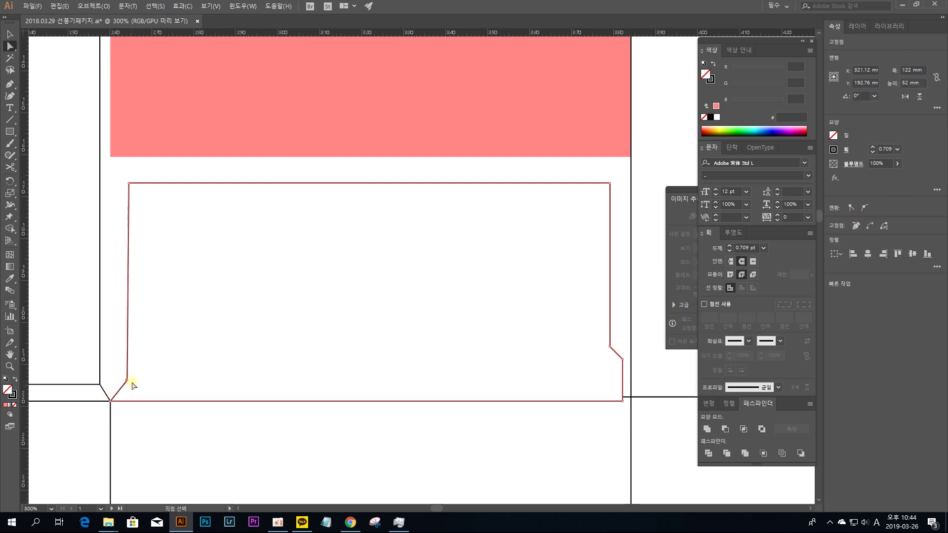
# Examine the joined flap outline's lower-left corner where it meets the fold line and the neighbouring panel.
pyautogui.press('v')
pyautogui.moveTo(217, 304); pyautogui.dragTo(355, 226)
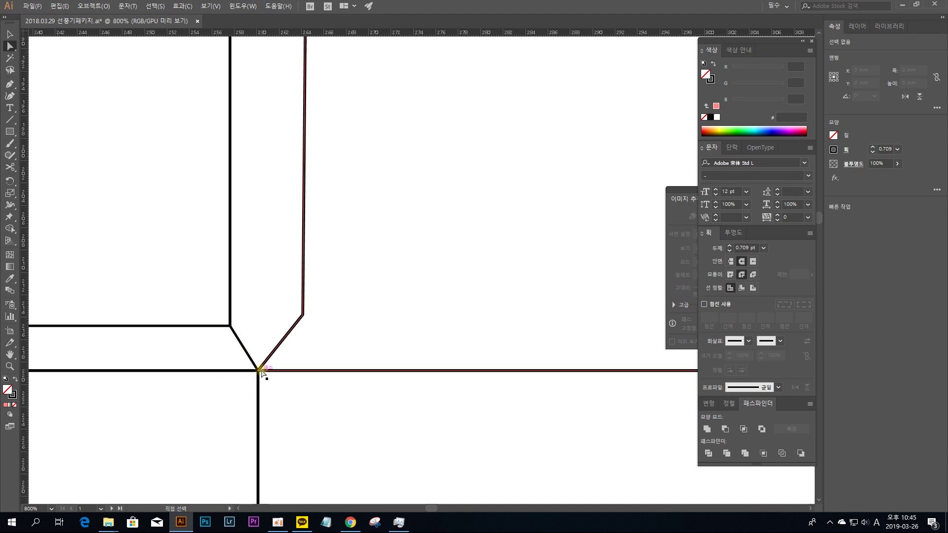
pyautogui.press('v')
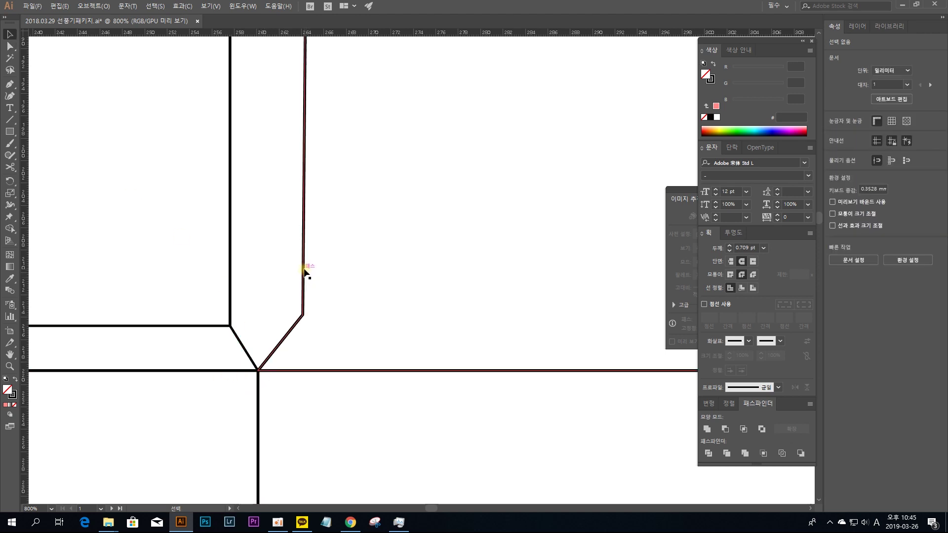
# Isolate the flap's line group and join the two open endpoints at its lower-left corner to close the outline.
pyautogui.click(304, 271)
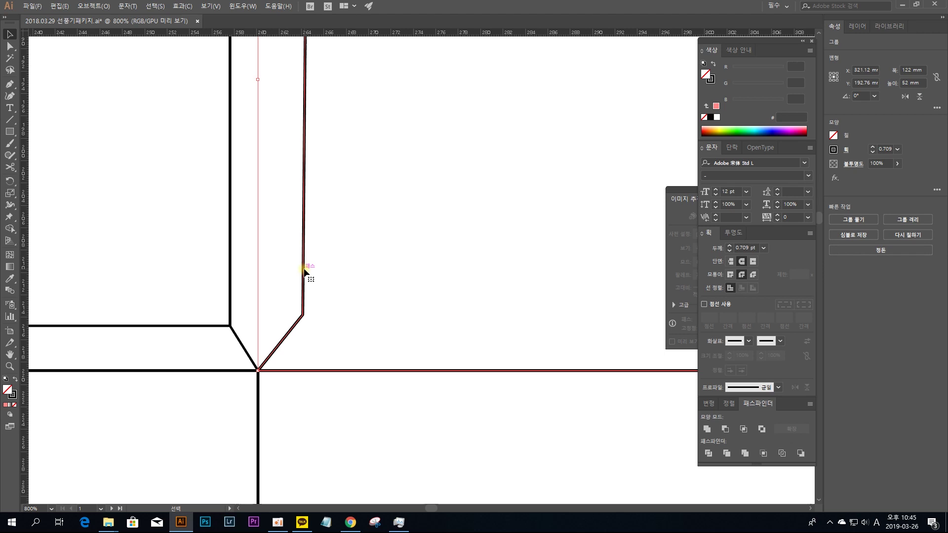
pyautogui.doubleClick(305, 271)
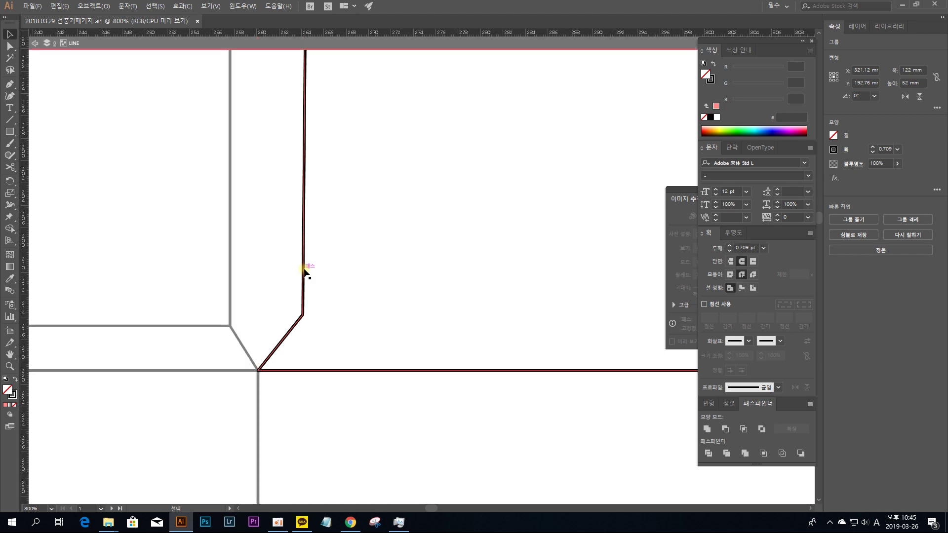
pyautogui.click(83, 63)
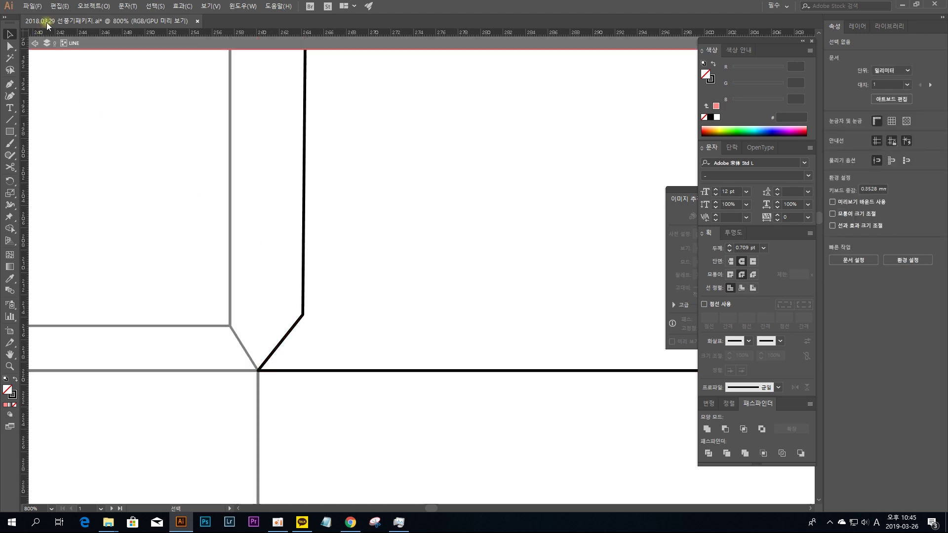
pyautogui.click(14, 47)
pyautogui.moveTo(307, 413); pyautogui.dragTo(211, 334)
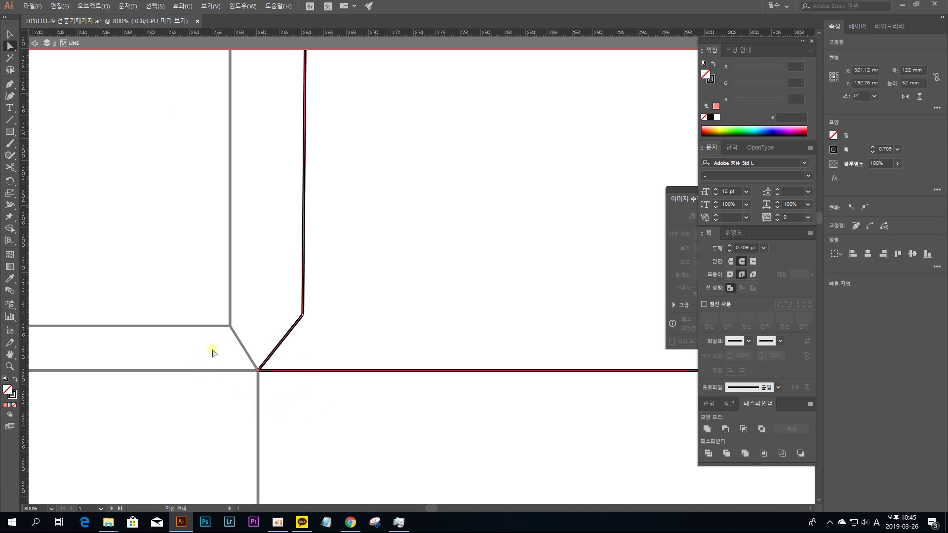
pyautogui.click(873, 226)
# Fill the closed flap outline with green 4E914A and exit the group's isolation mode.
pyautogui.moveTo(482, 171); pyautogui.dragTo(290, 334)
pyautogui.hotkey('ctrl', '-')
pyautogui.moveTo(531, 253); pyautogui.dragTo(311, 334)
pyautogui.hotkey('ctrl', '-')
pyautogui.hotkey('ctrl', '-')
pyautogui.moveTo(421, 292); pyautogui.dragTo(177, 364)
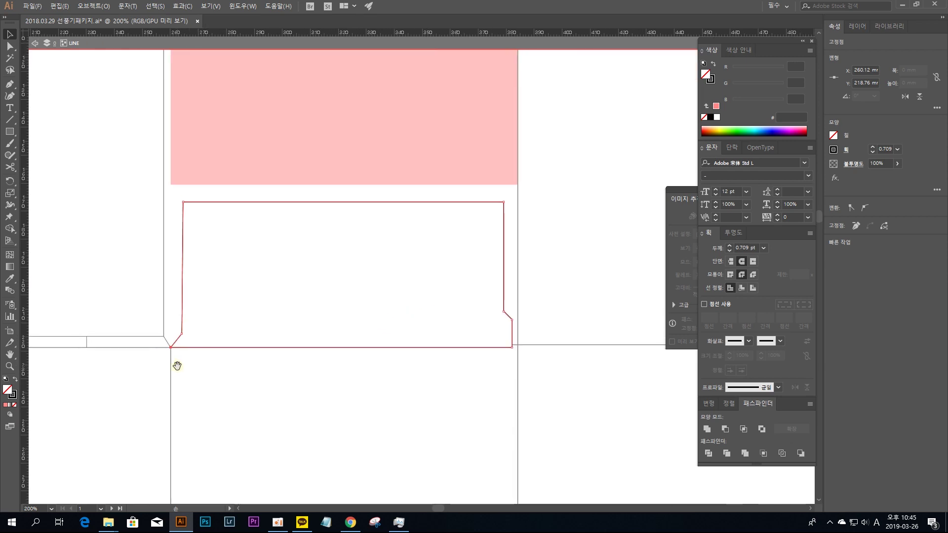
pyautogui.doubleClick(8, 393)
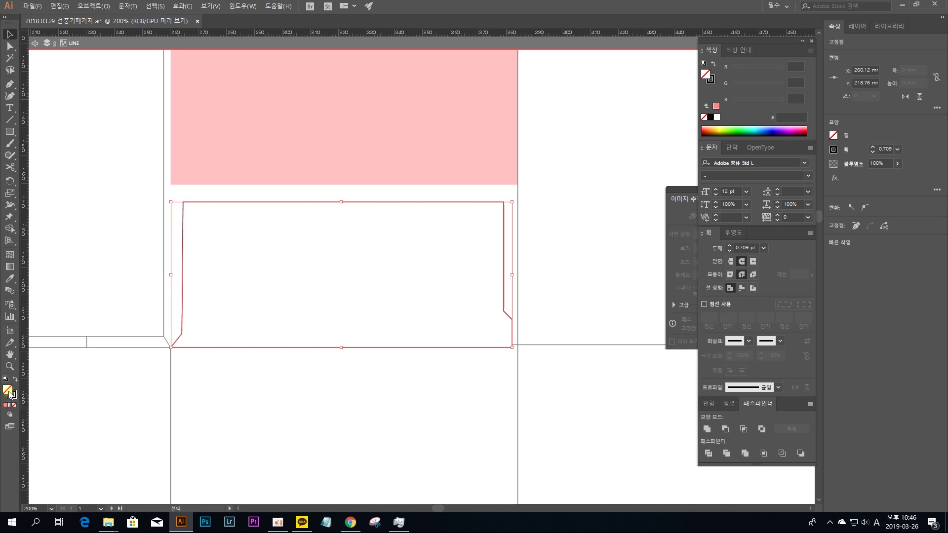
pyautogui.moveTo(153, 148); pyautogui.dragTo(153, 119)
pyautogui.moveTo(92, 86); pyautogui.dragTo(74, 87)
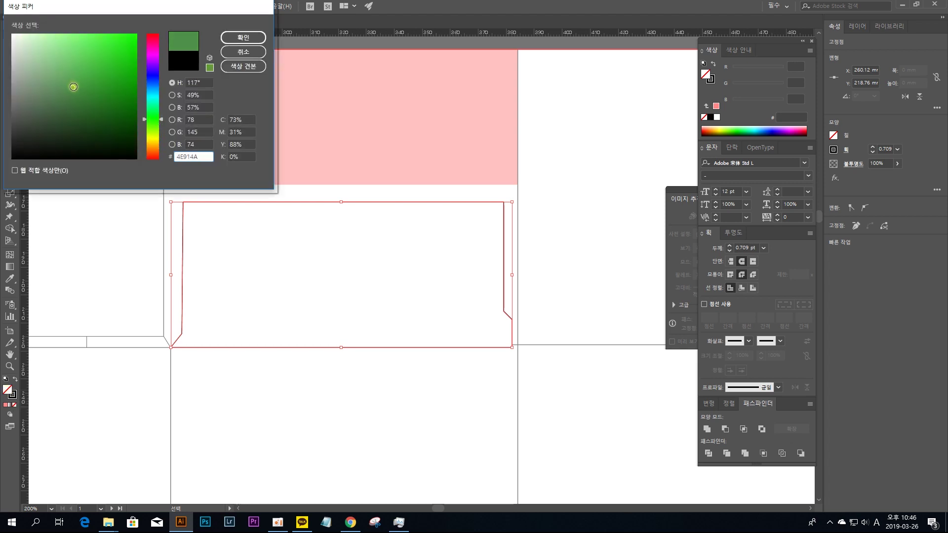
pyautogui.click(231, 38)
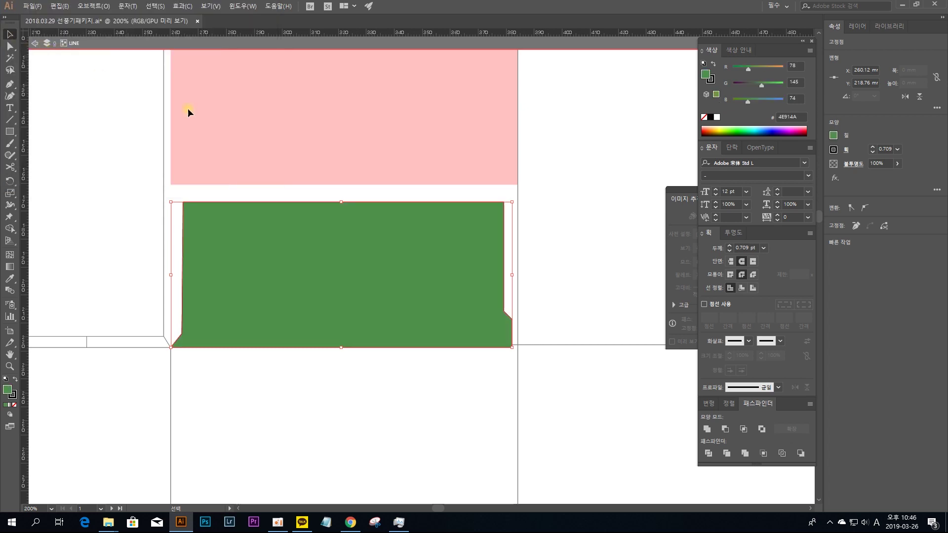
pyautogui.click(292, 197)
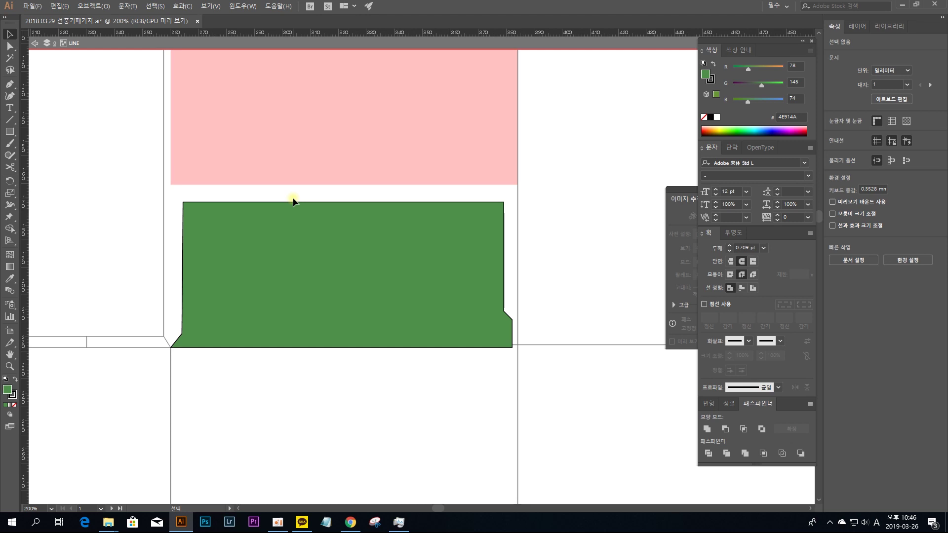
pyautogui.doubleClick(269, 190)
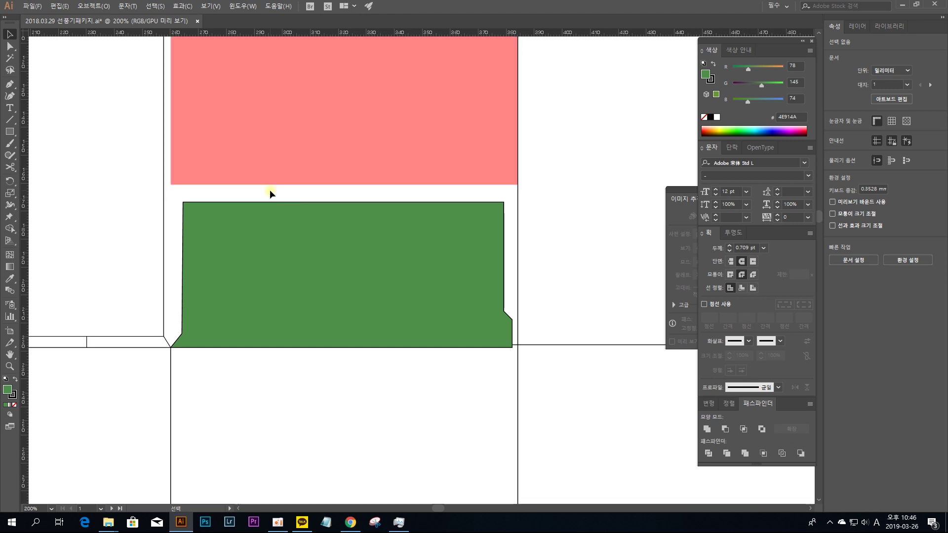